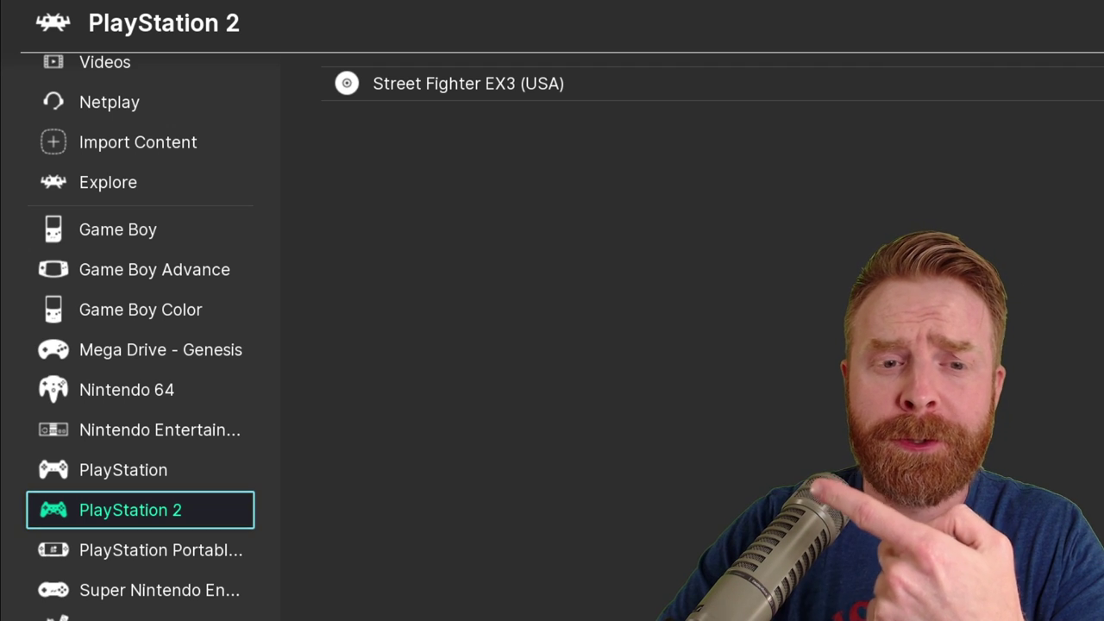
Open the core association choices for Street Fighter EX3 (USA) in the PlayStation 2 playlist
{"action": "key", "text": "Right"}
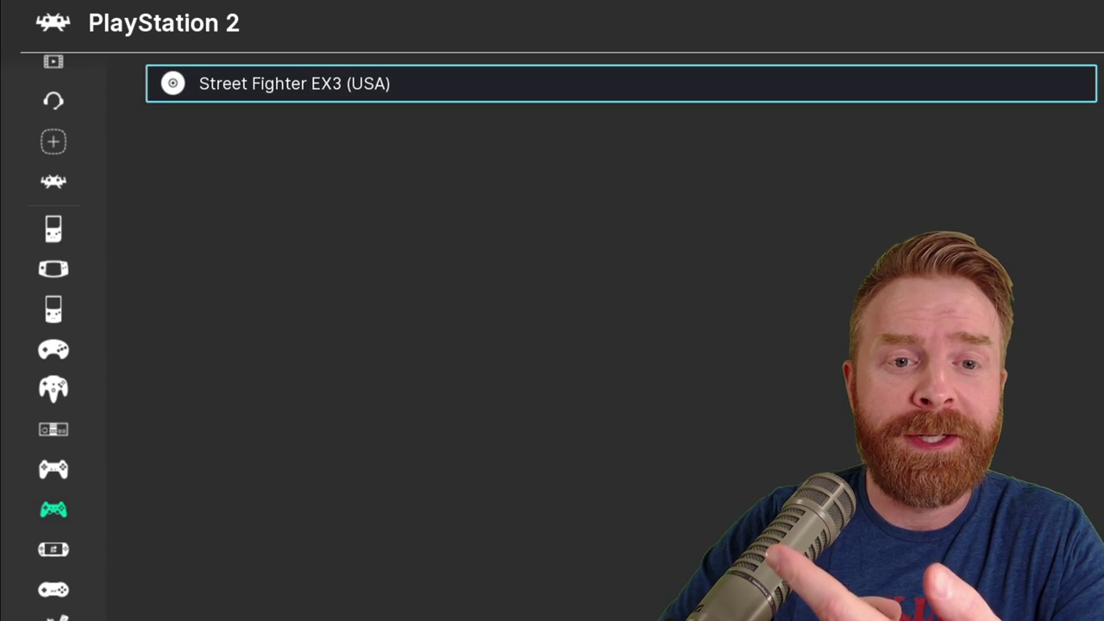
{"action": "key", "text": "Return"}
{"action": "key", "text": "Down"}
{"action": "key", "text": "Down"}
{"action": "key", "text": "Down"}
{"action": "key", "text": "Down"}
{"action": "key", "text": "Return"}
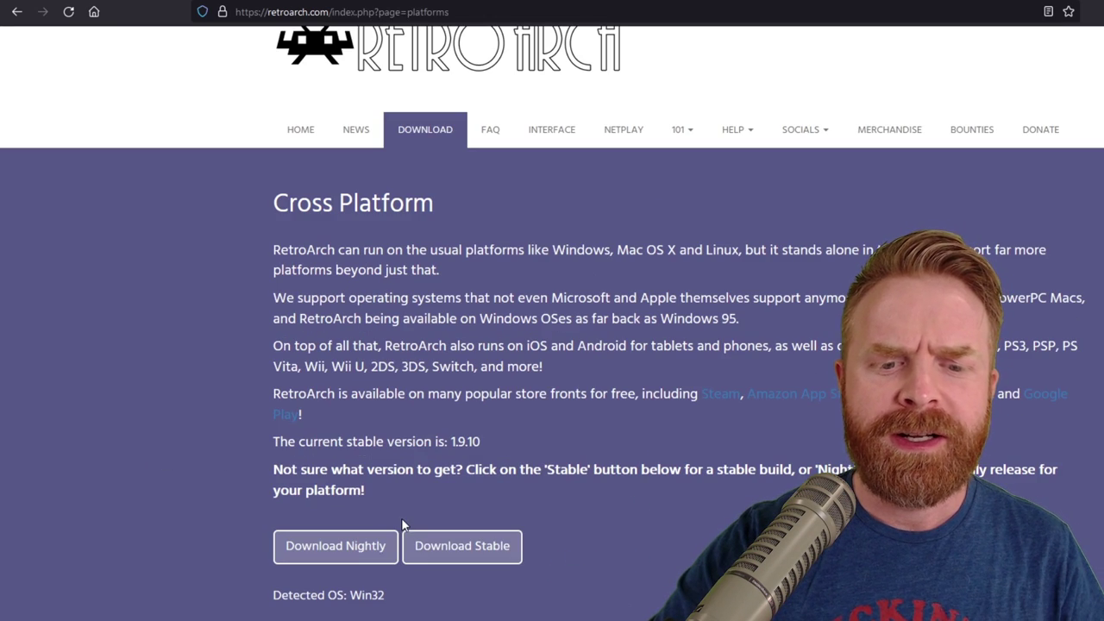
Download the stable RetroArch build from the RetroArch website and open the core downloader in RetroArch
{"action": "left_click", "coordinate": [429, 543]}
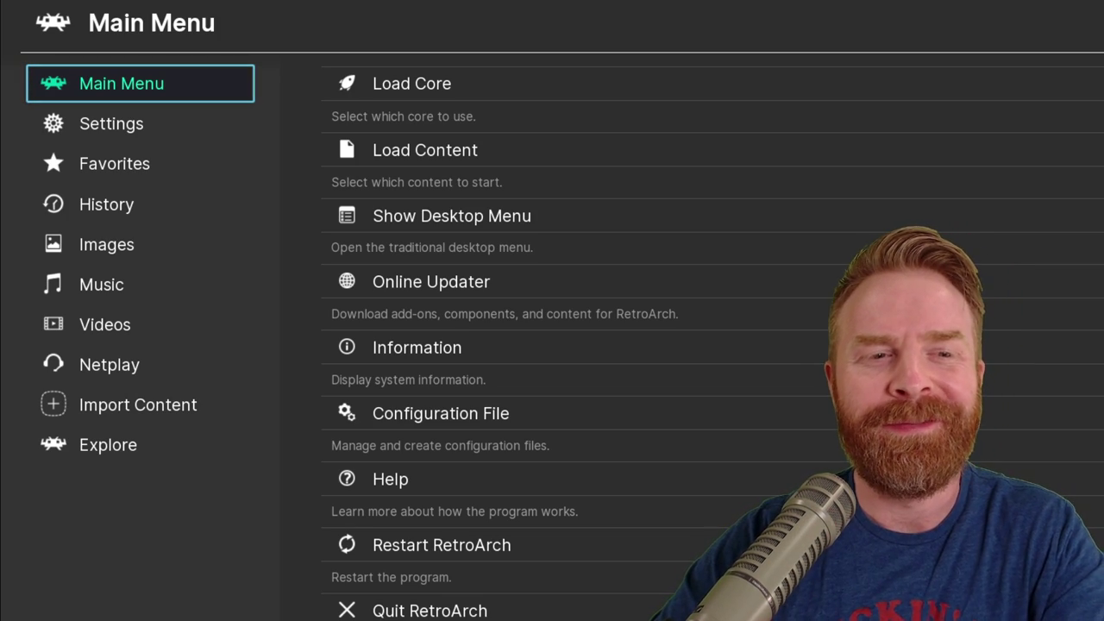
{"action": "key", "text": "Right"}
{"action": "key", "text": "Return"}
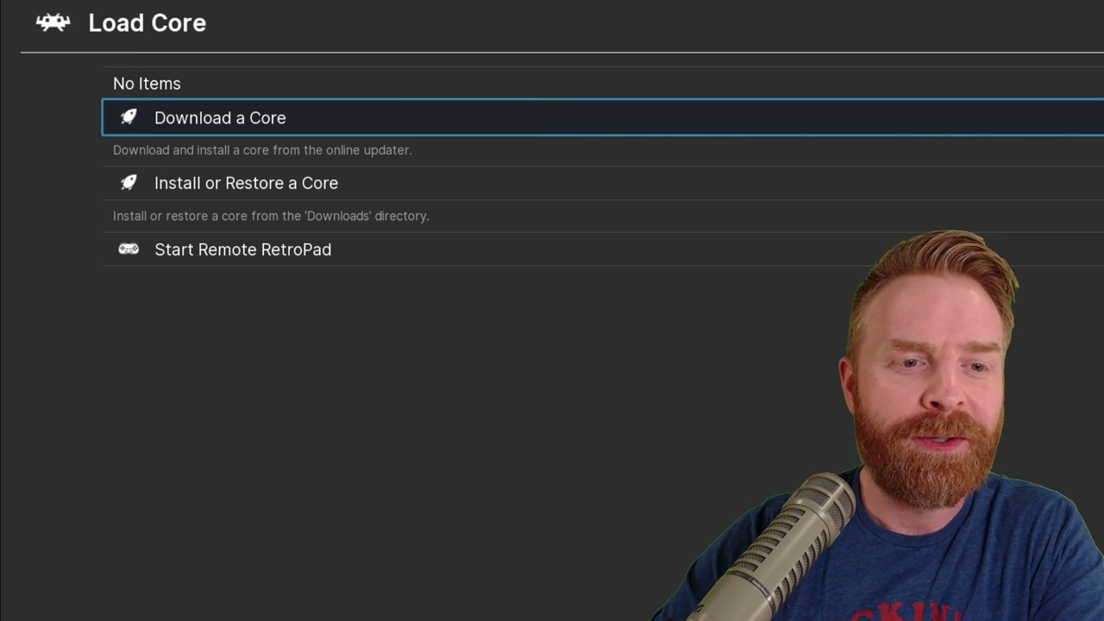
{"action": "key", "text": "Return"}
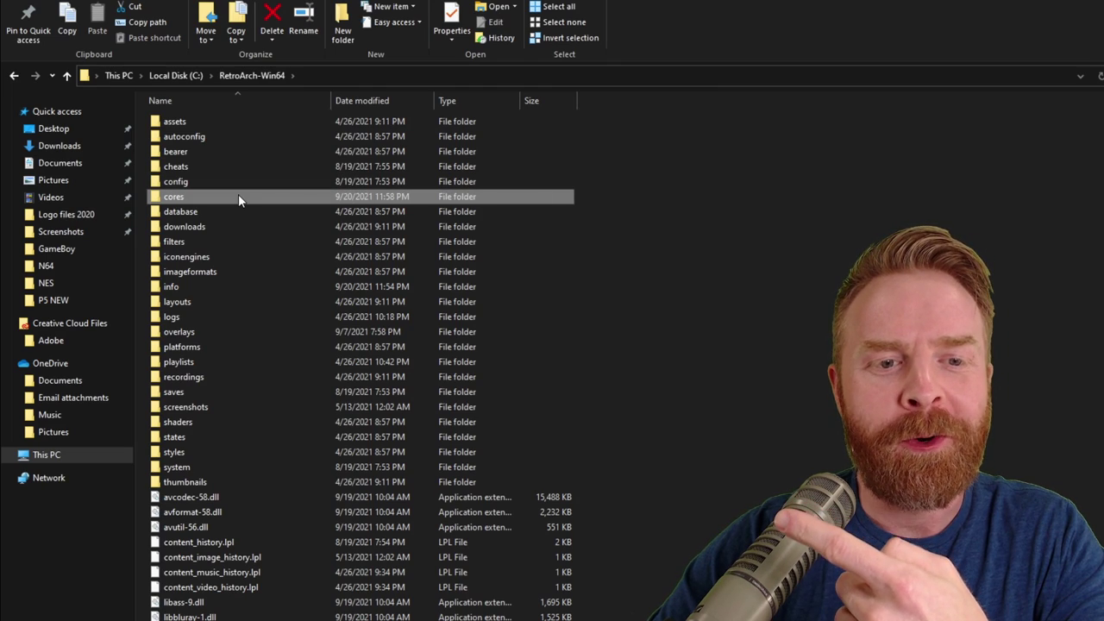
Open the cores folder inside C:\RetroArch-Win64 and select ppsspp_libretro.dll
{"action": "double_click", "coordinate": [238, 196]}
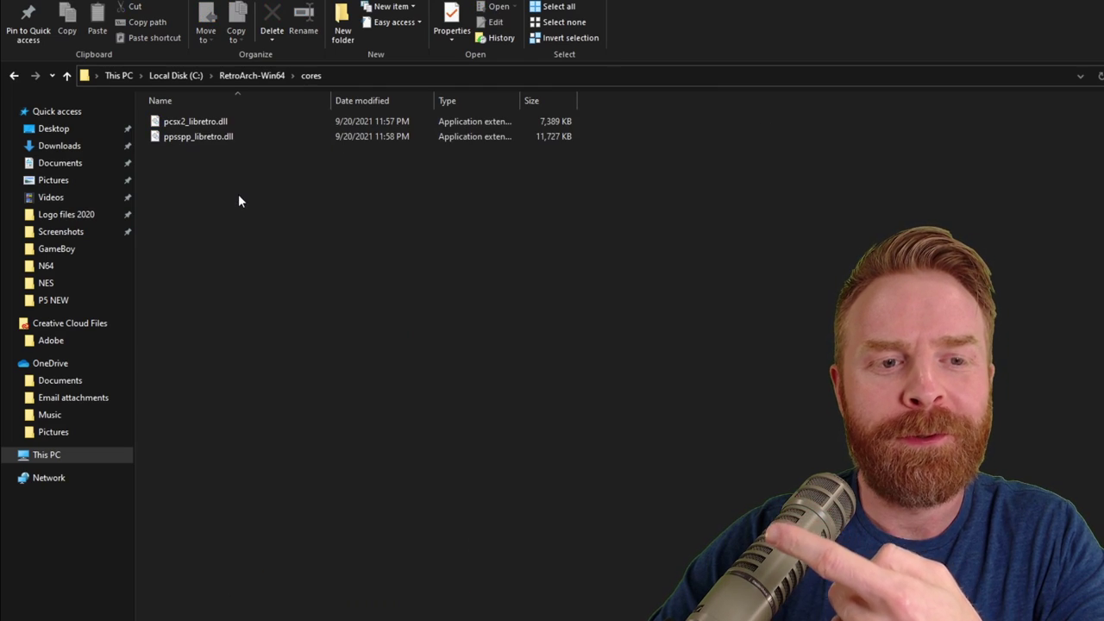
{"action": "left_click", "coordinate": [227, 137]}
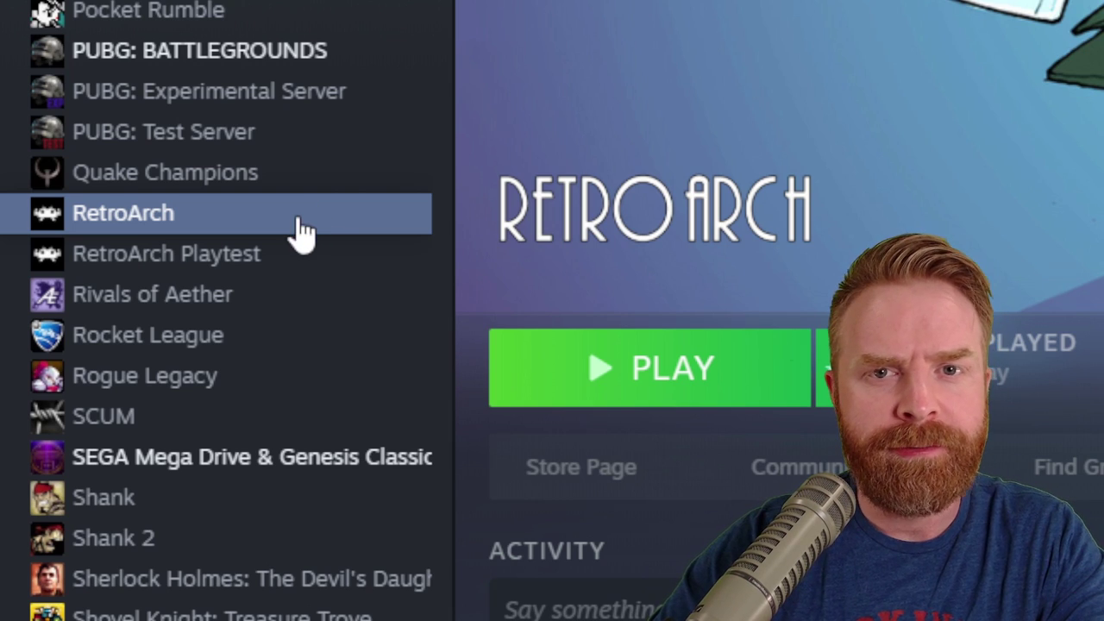
Switch to Steam, browse RetroArch's local files and open its cores folder
{"action": "right_click", "coordinate": [291, 226]}
{"action": "mouse_move", "coordinate": [374, 388]}
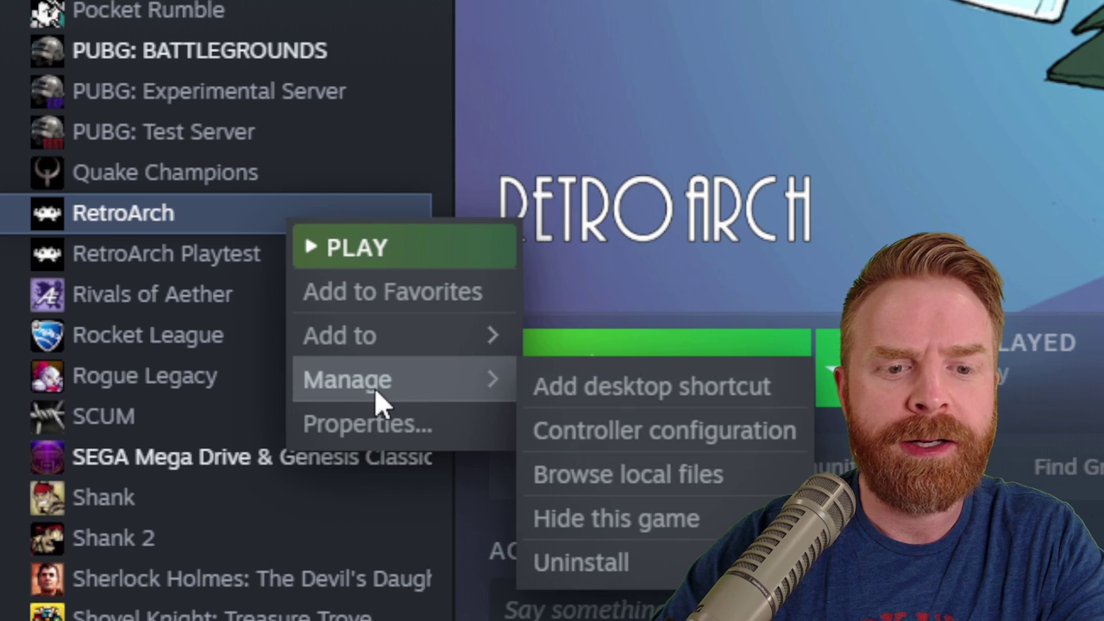
{"action": "left_click", "coordinate": [680, 470]}
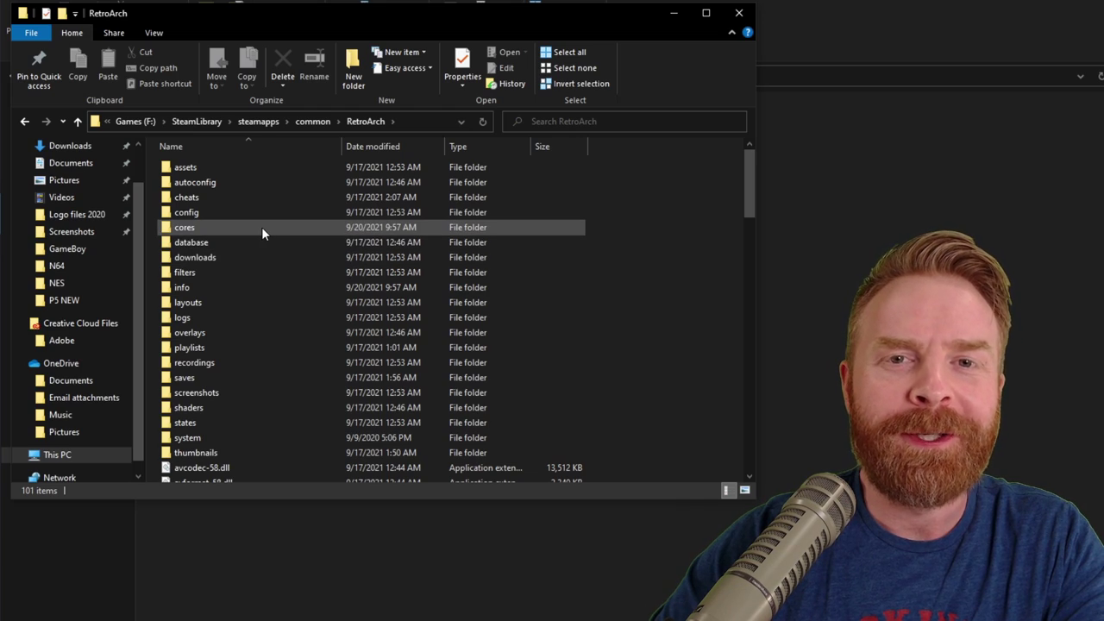
{"action": "left_click", "coordinate": [262, 227]}
{"action": "double_click", "coordinate": [261, 227]}
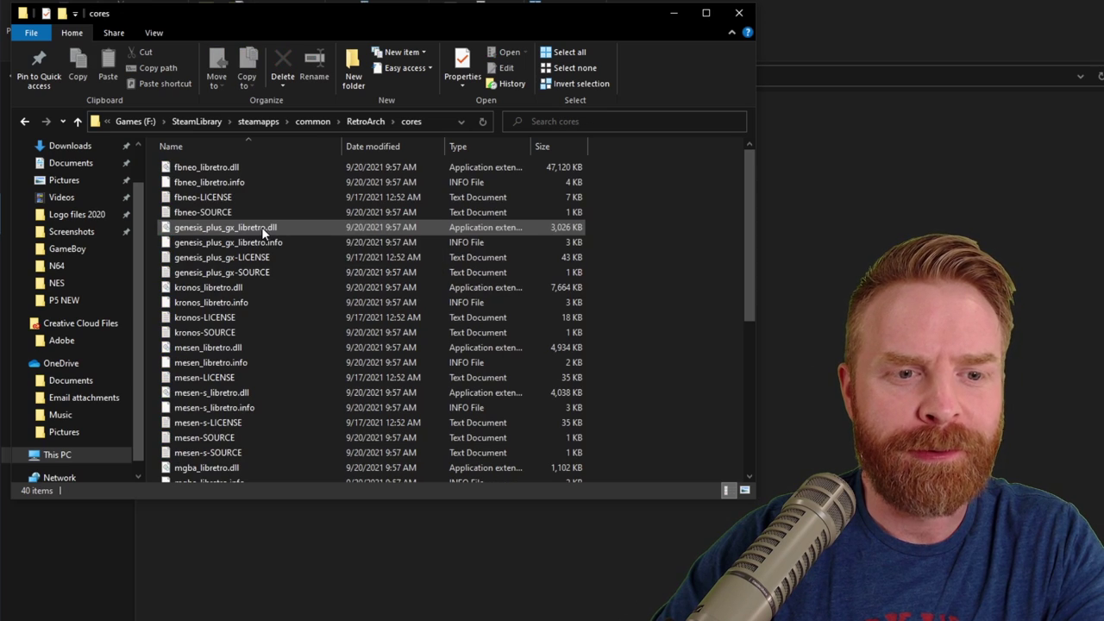
Copy pcsx2_libretro.dll and ppsspp_libretro.dll from the RetroArch-Win64 cores folder into the Steam RetroArch cores folder
{"action": "scroll", "coordinate": [268, 201], "scroll_direction": "down", "scroll_amount": 5}
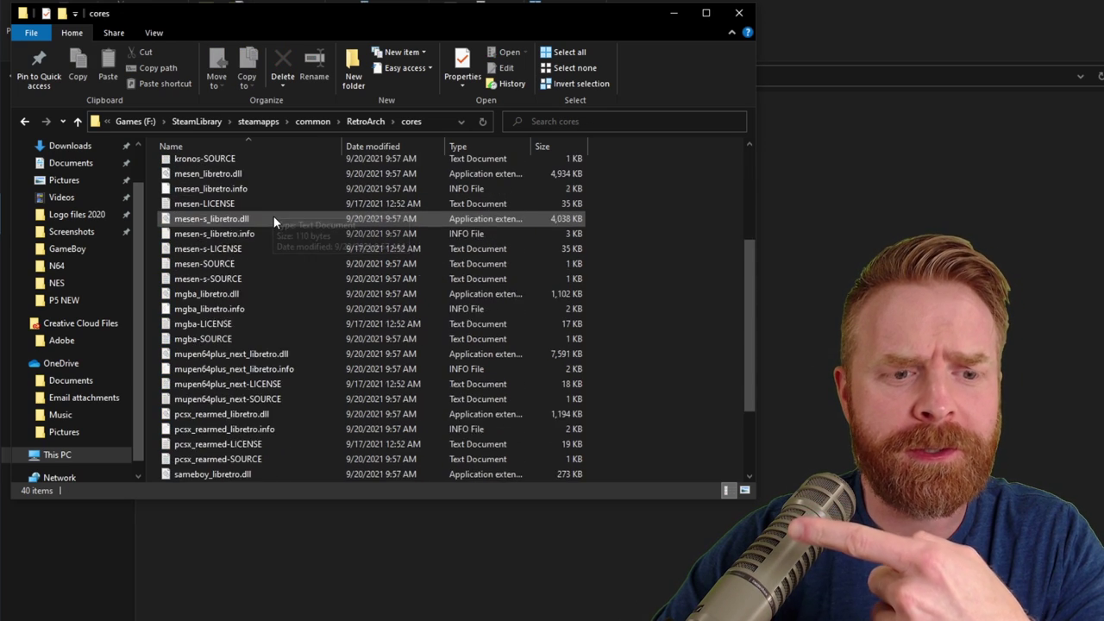
{"action": "left_click_drag", "start_coordinate": [319, 7], "coordinate": [702, 47]}
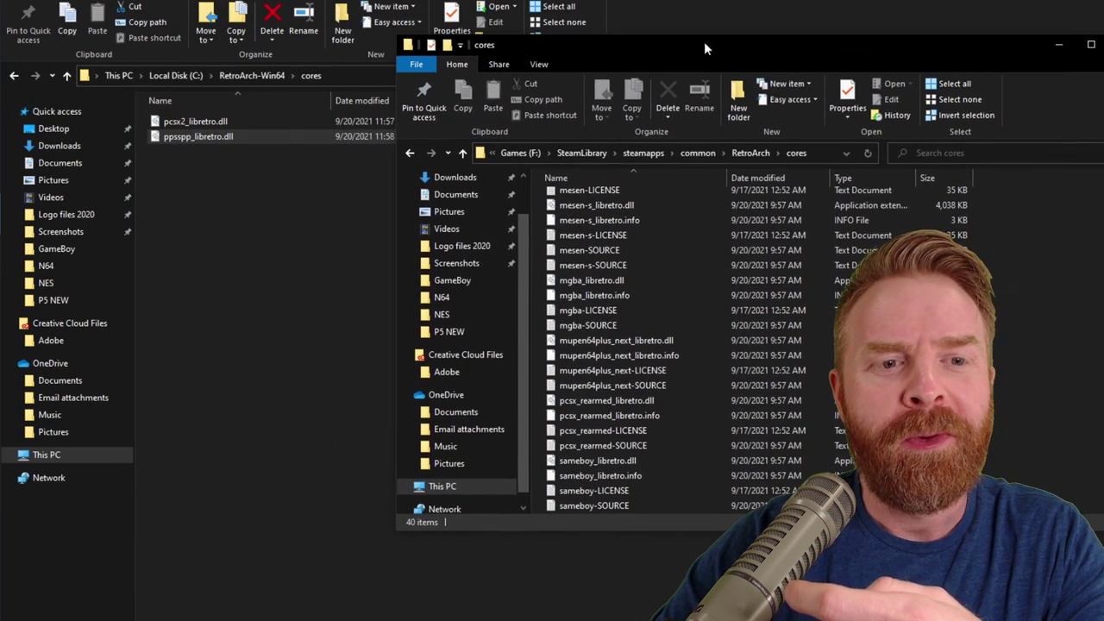
{"action": "left_click", "coordinate": [233, 142]}
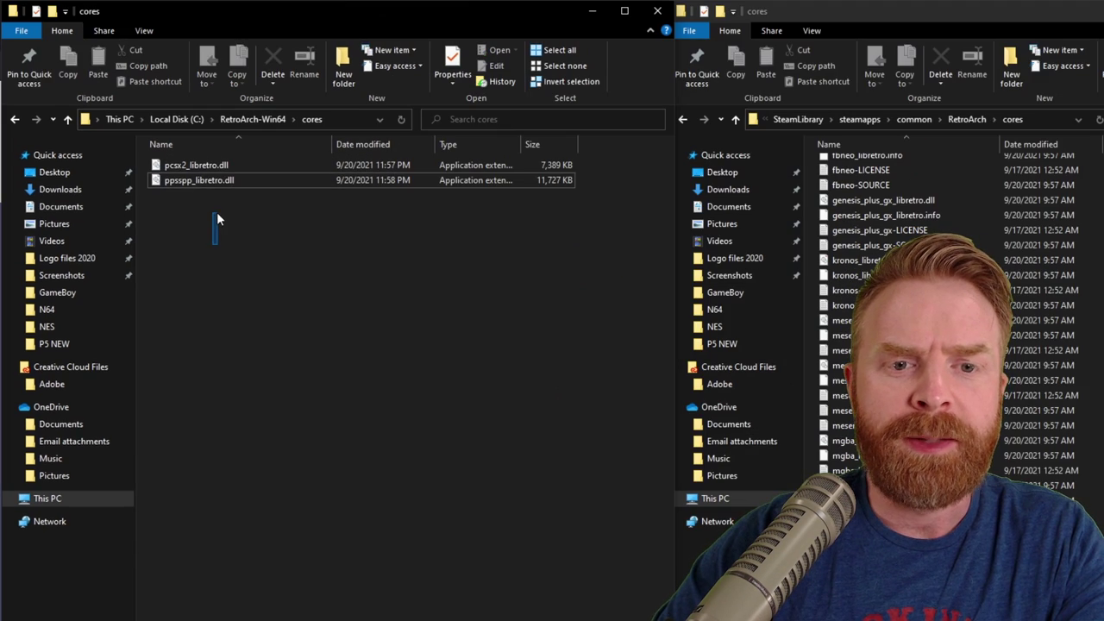
{"action": "left_click_drag", "start_coordinate": [216, 211], "coordinate": [975, 220]}
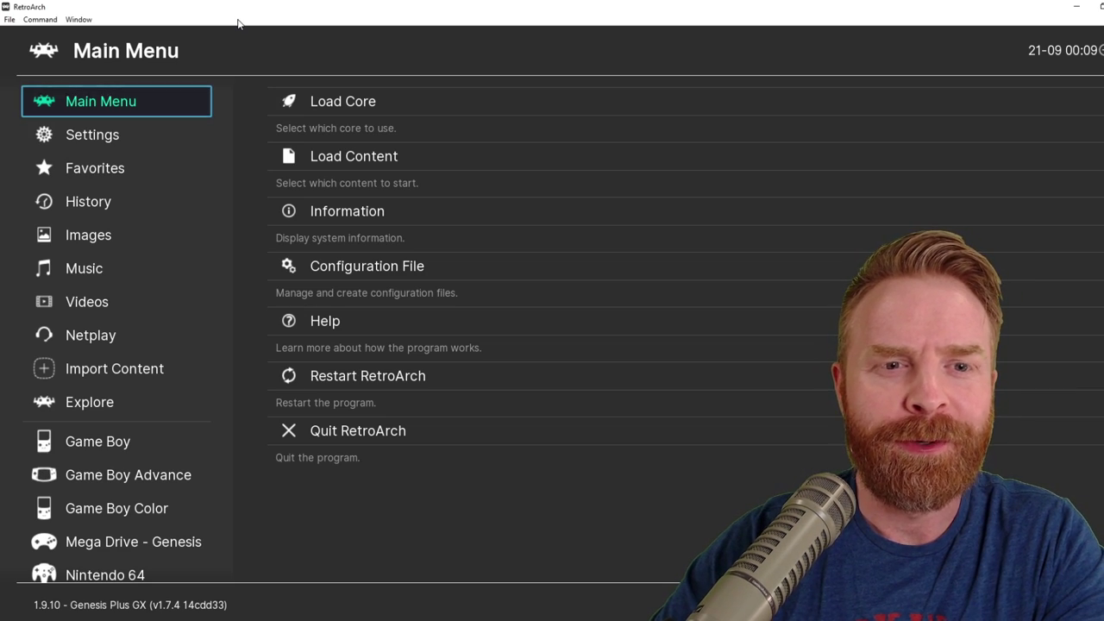
Check the Steam RetroArch Load Core list for the PlayStation 2 (PCSX2) and PlayStation Portable (PPSSPP) cores
{"action": "key", "text": "Right"}
{"action": "key", "text": "Return"}
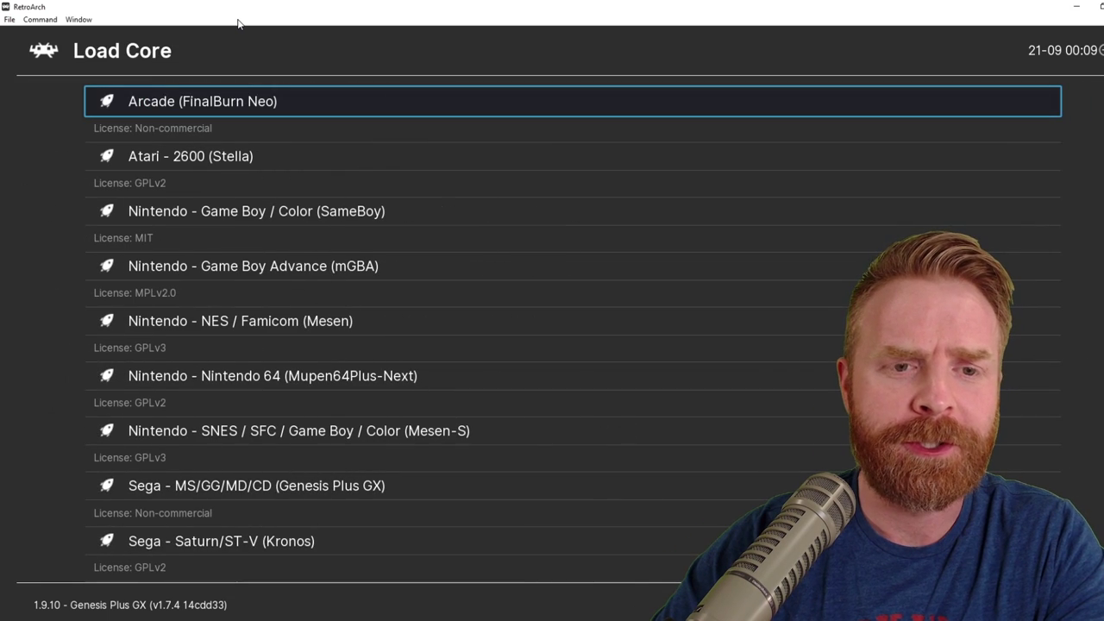
{"action": "key", "text": "Up"}
{"action": "key", "text": "Up"}
{"action": "key", "text": "Up"}
{"action": "key", "text": "Up"}
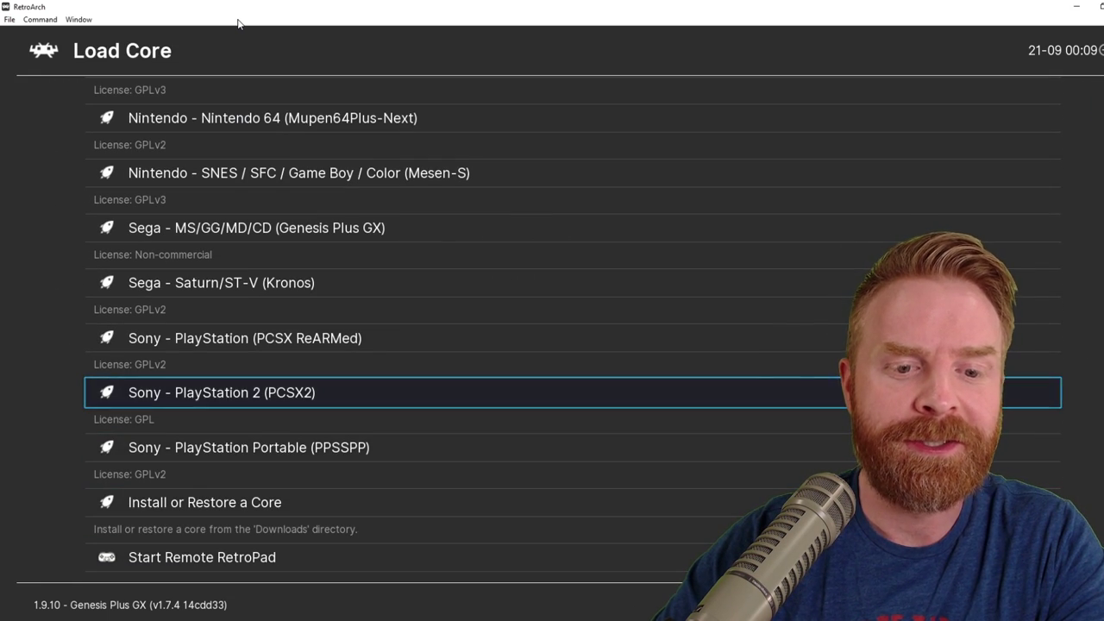
{"action": "key", "text": "Down"}
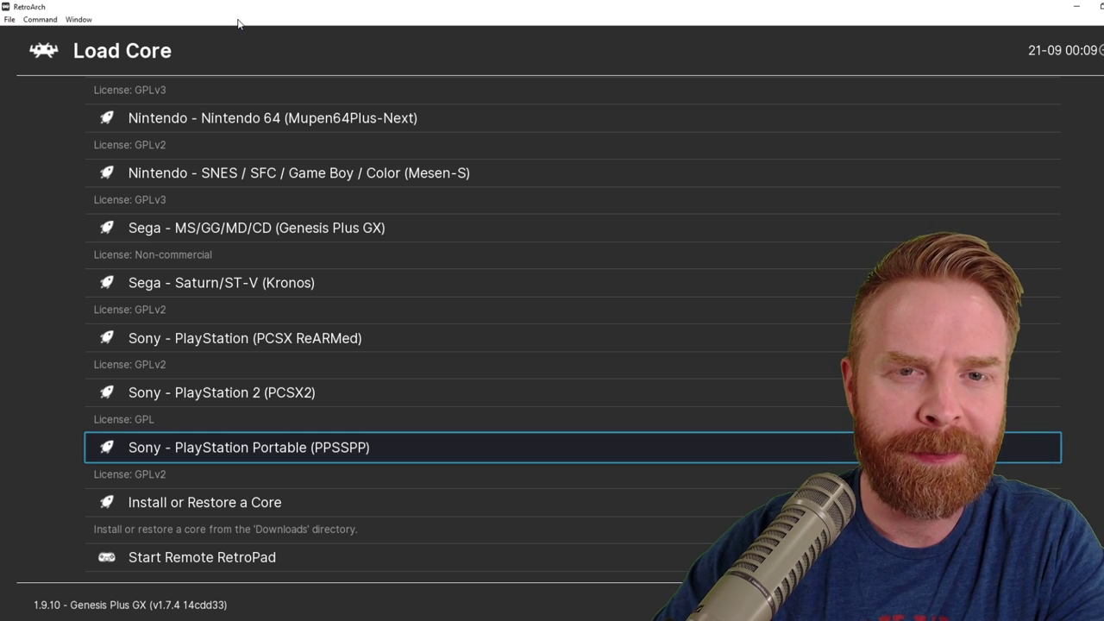
{"action": "key", "text": "BackSpace"}
{"action": "key", "text": "Left"}
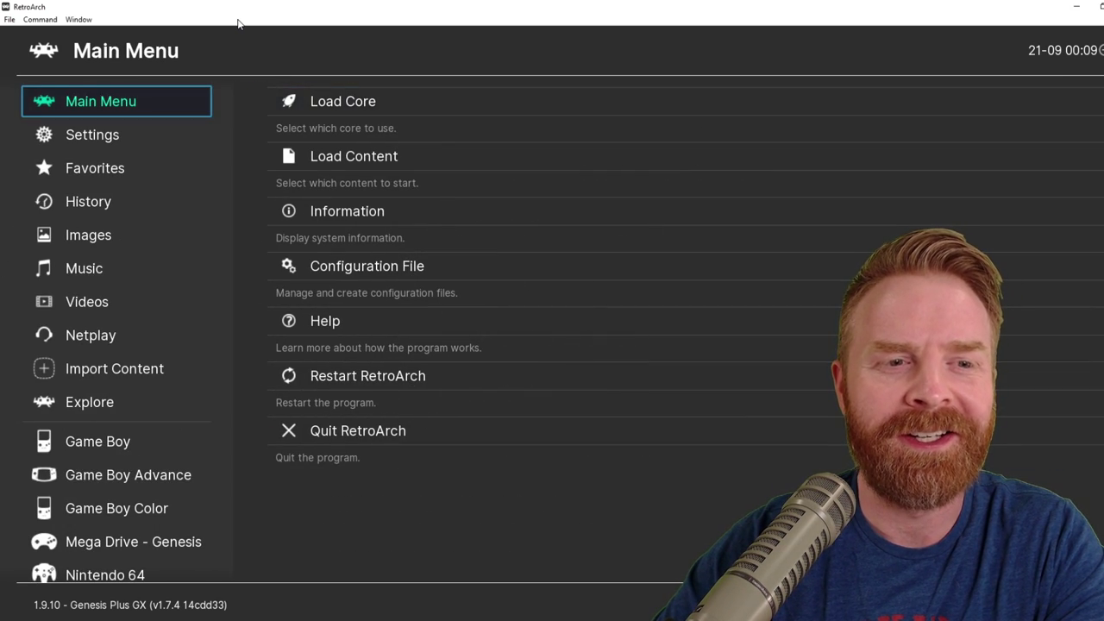
Open the options of Street Fighter Alpha 3 Max (USA) in the PlayStation Portable (PSN) playlist
{"action": "key", "text": "Down"}
{"action": "key", "text": "Down"}
{"action": "key", "text": "Down"}
{"action": "key", "text": "Down"}
{"action": "key", "text": "Down"}
{"action": "key", "text": "Down"}
{"action": "key", "text": "Down"}
{"action": "key", "text": "Down"}
{"action": "key", "text": "Down"}
{"action": "key", "text": "Down"}
{"action": "key", "text": "Down"}
{"action": "key", "text": "Down"}
{"action": "key", "text": "Down"}
{"action": "key", "text": "Down"}
{"action": "key", "text": "Down"}
{"action": "key", "text": "Down"}
{"action": "key", "text": "Down"}
{"action": "key", "text": "Down"}
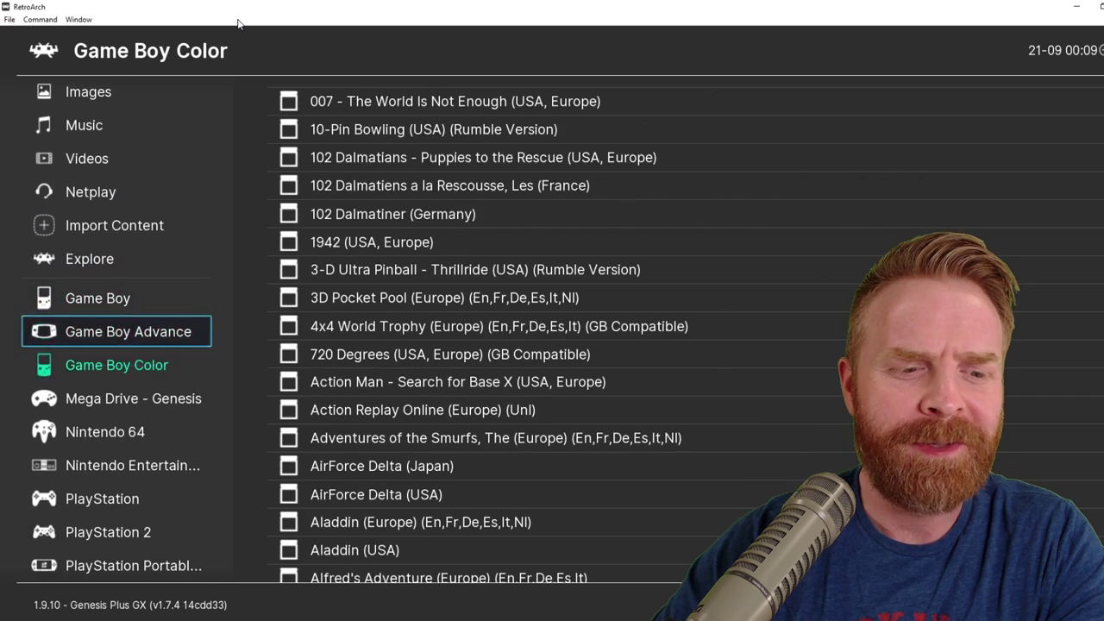
{"action": "key", "text": "Right"}
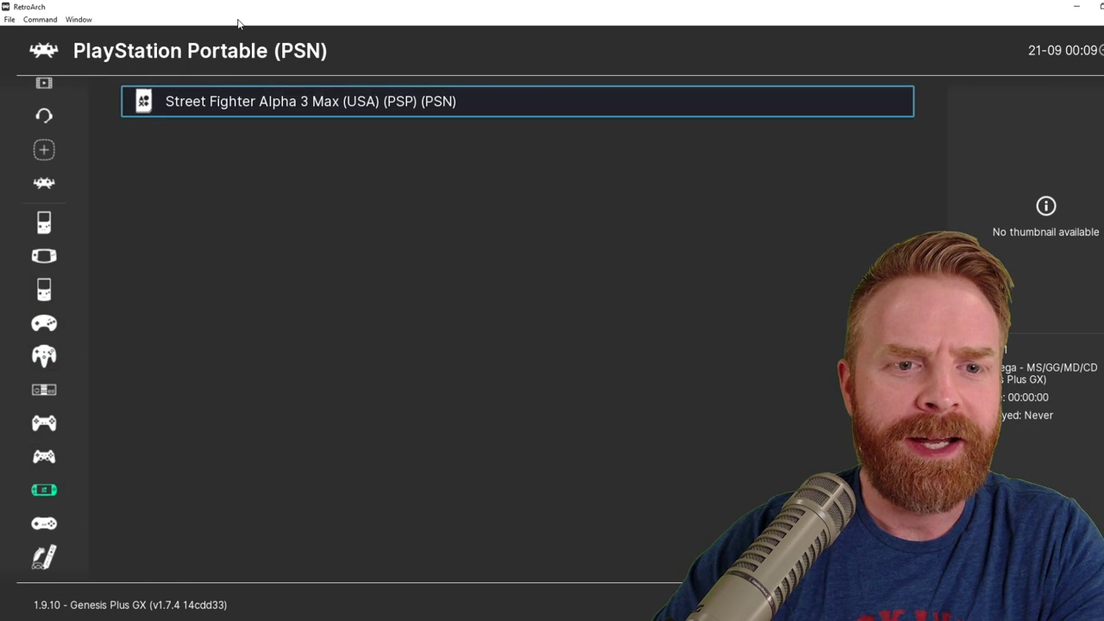
{"action": "key", "text": "Return"}
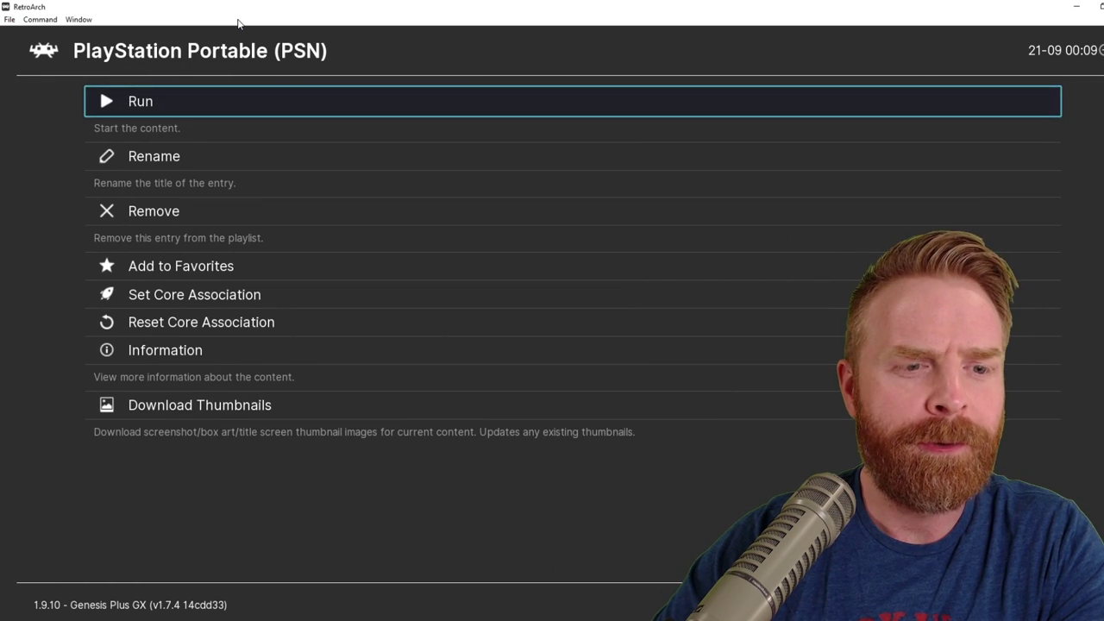
Set the core association of Street Fighter Alpha 3 Max to Sony - PlayStation Portable (PPSSPP)
{"action": "key", "text": "Down"}
{"action": "key", "text": "Down"}
{"action": "key", "text": "Down"}
{"action": "key", "text": "Down"}
{"action": "key", "text": "Return"}
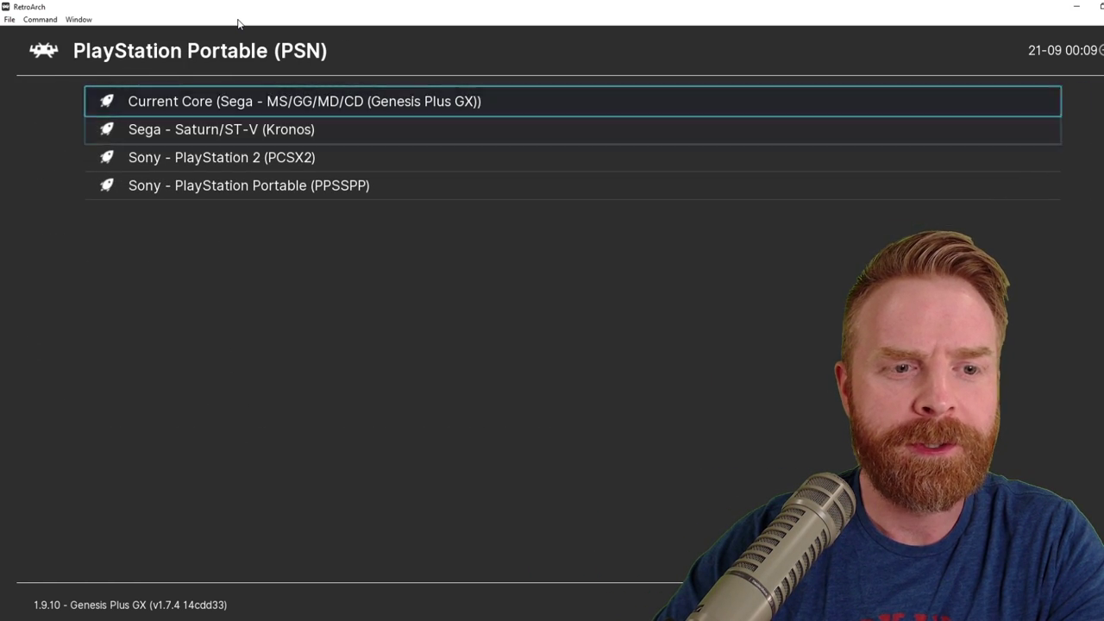
{"action": "key", "text": "Down"}
{"action": "key", "text": "Down"}
{"action": "key", "text": "Down"}
{"action": "key", "text": "Return"}
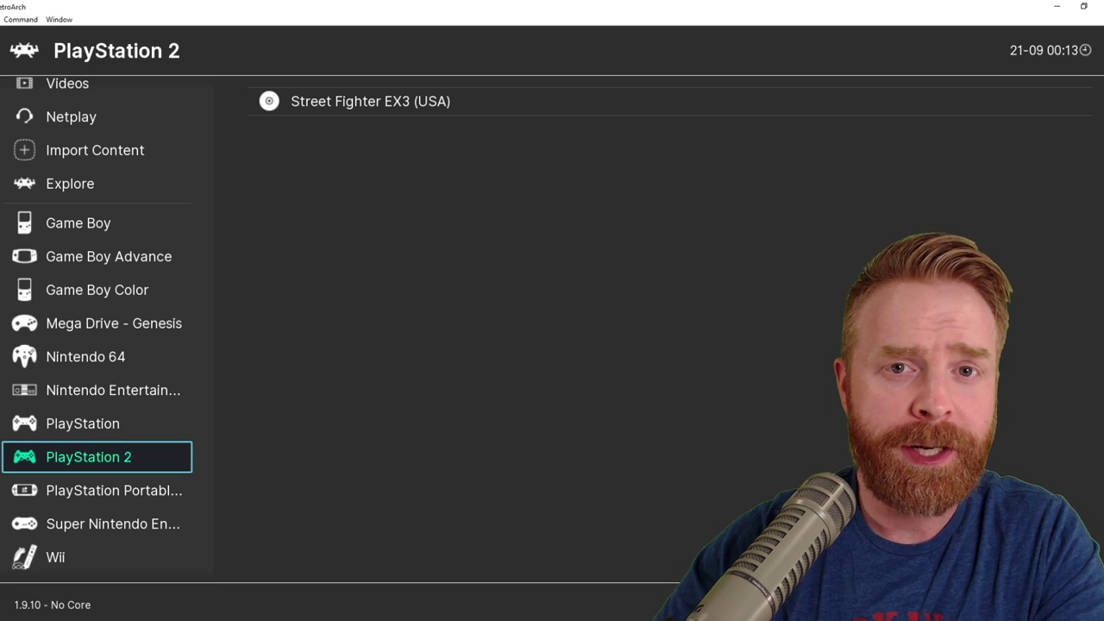
Set the core association of Street Fighter EX3 (USA) in the PlayStation 2 playlist to Sony - PlayStation 2 (PCSX2)
{"action": "key", "text": "Right"}
{"action": "key", "text": "Return"}
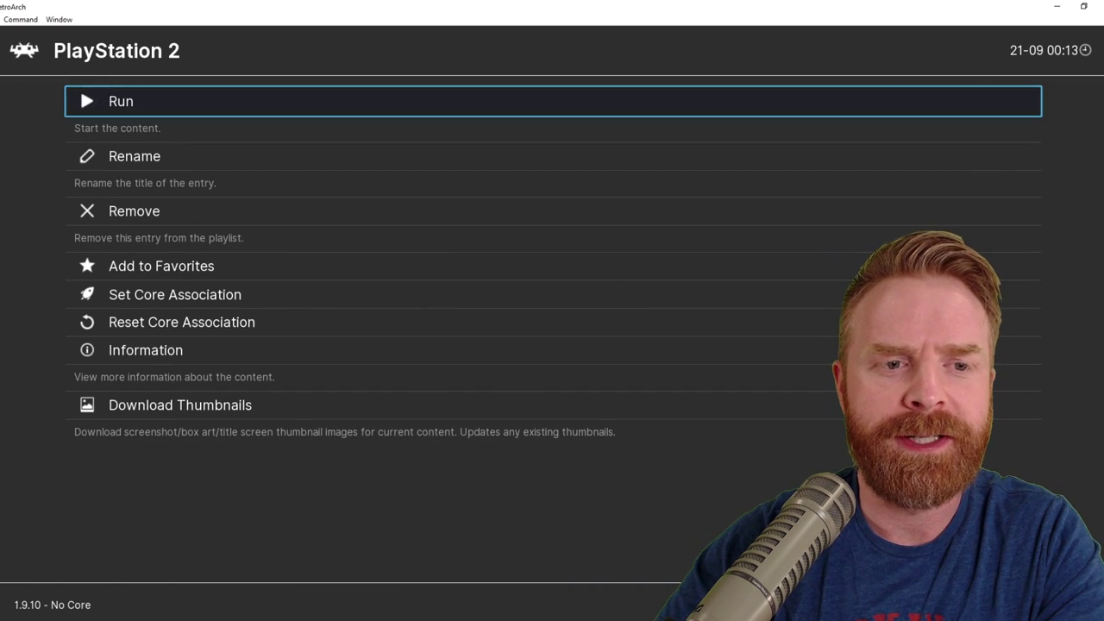
{"action": "key", "text": "Down"}
{"action": "key", "text": "Down"}
{"action": "key", "text": "Down"}
{"action": "key", "text": "Down"}
{"action": "key", "text": "Down"}
{"action": "key", "text": "Up"}
{"action": "key", "text": "Return"}
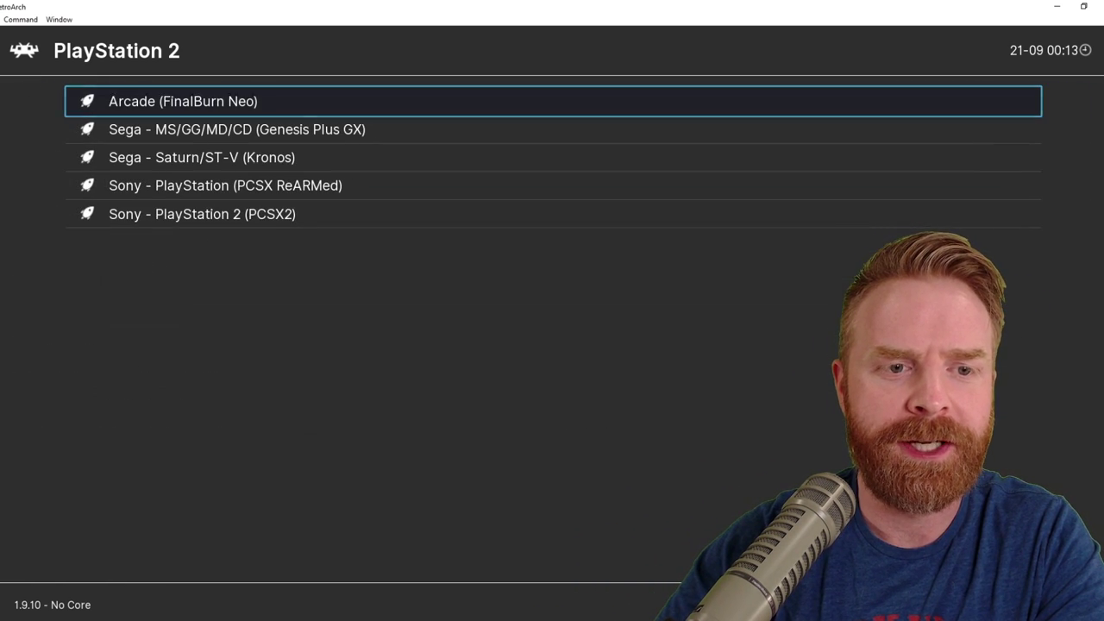
{"action": "key", "text": "Down"}
{"action": "key", "text": "Down"}
{"action": "key", "text": "Down"}
{"action": "key", "text": "Down"}
{"action": "key", "text": "Return"}
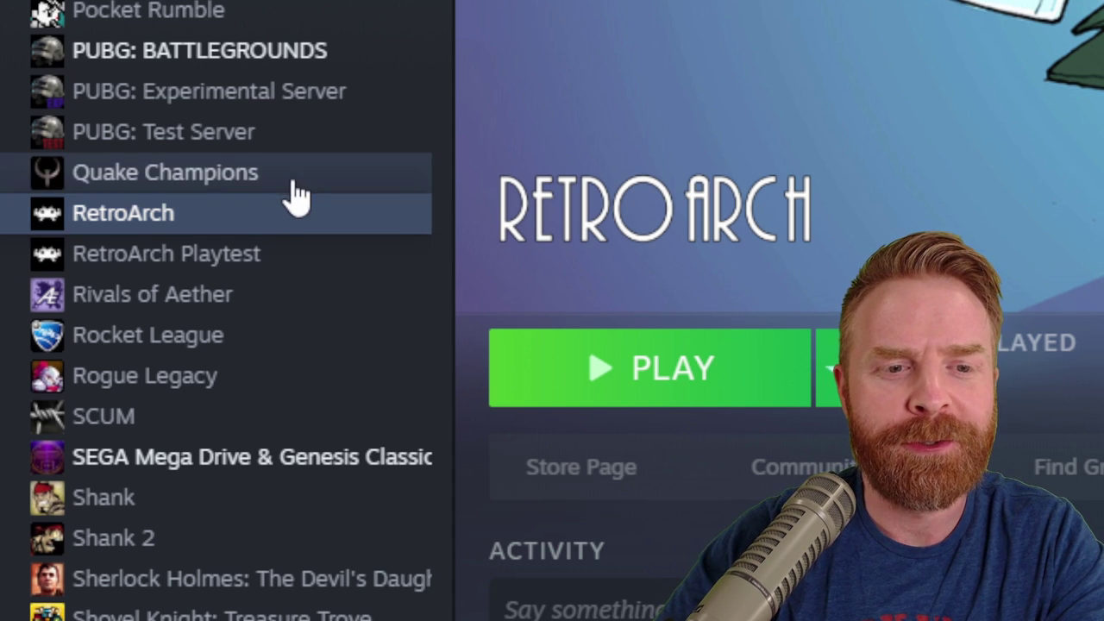
Browse RetroArch's local files from the Steam library and open its system folder
{"action": "right_click", "coordinate": [290, 214]}
{"action": "mouse_move", "coordinate": [393, 366]}
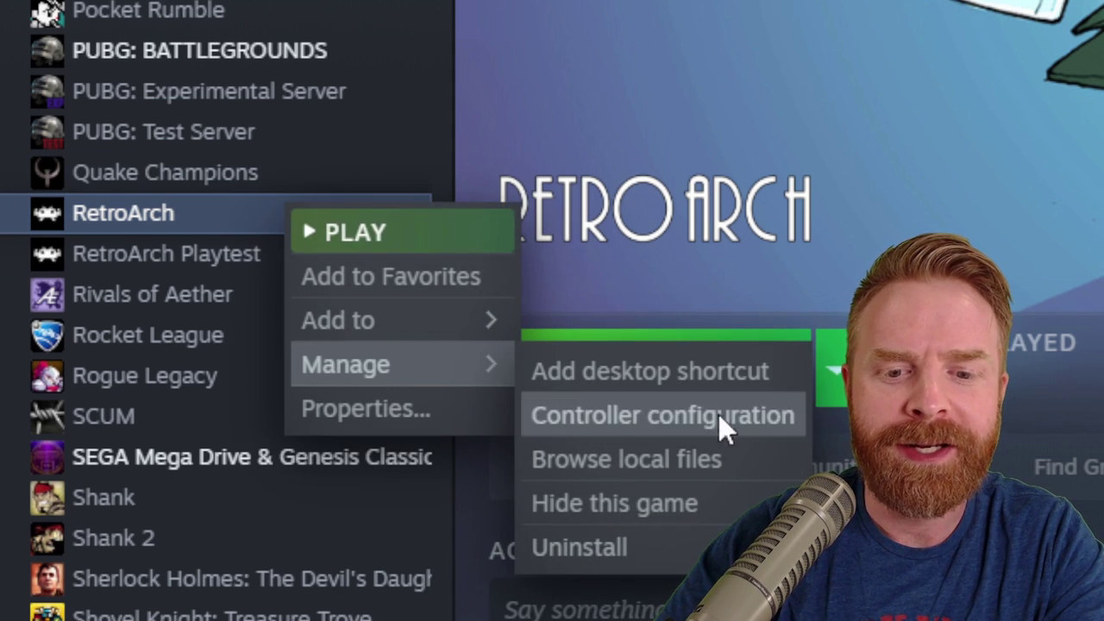
{"action": "left_click", "coordinate": [764, 457]}
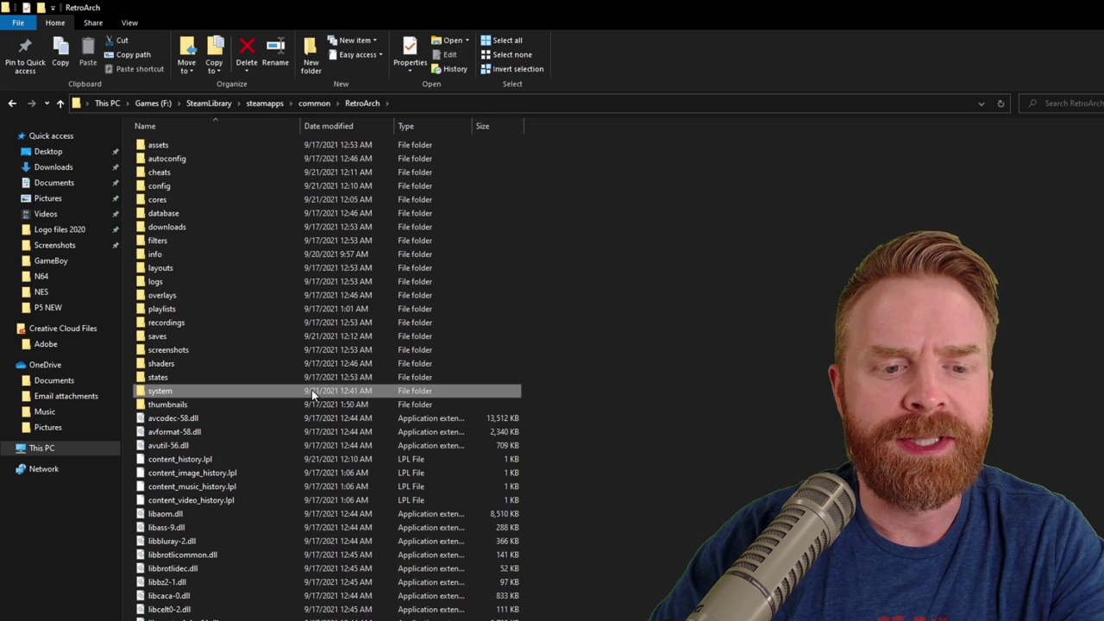
{"action": "double_click", "coordinate": [312, 390]}
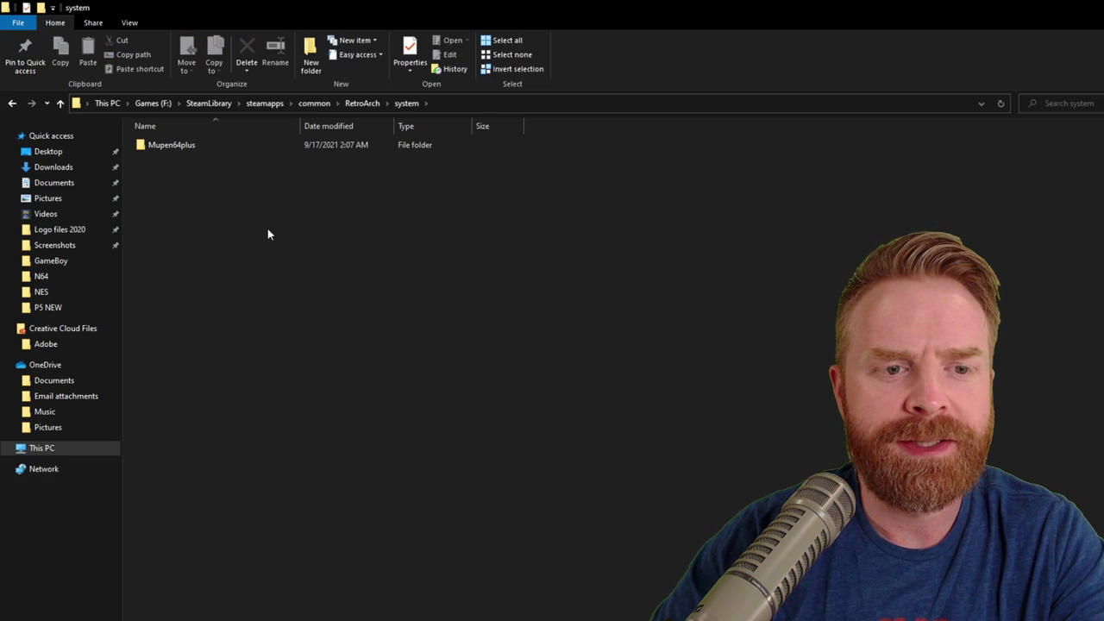
Create a new folder named pcsx2 inside RetroArch's system folder
{"action": "right_click", "coordinate": [267, 229]}
{"action": "mouse_move", "coordinate": [342, 386]}
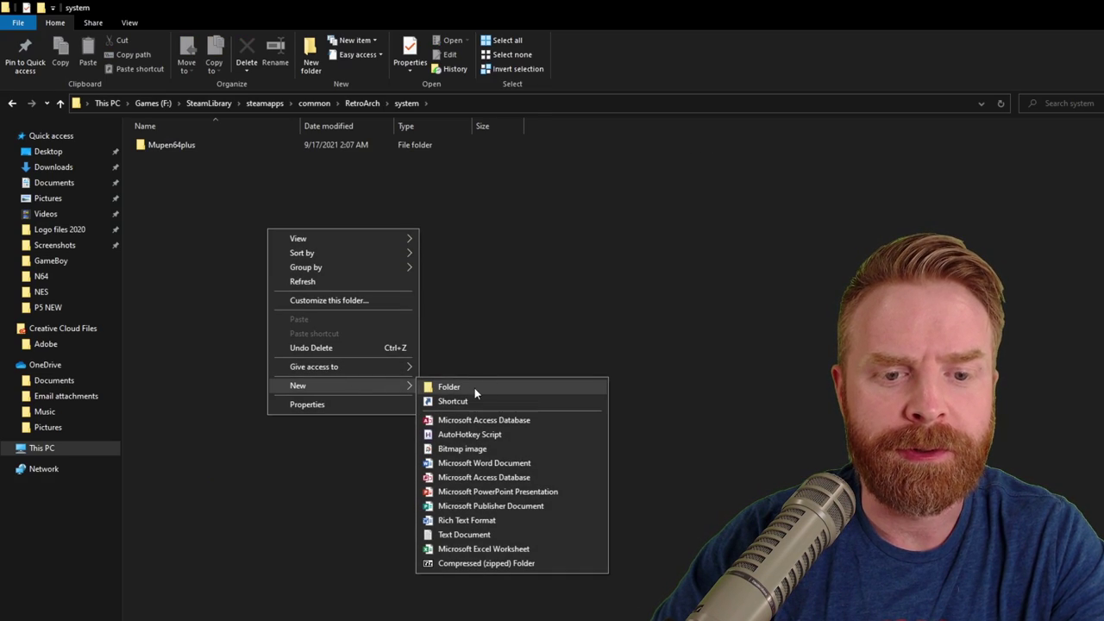
{"action": "left_click", "coordinate": [475, 391]}
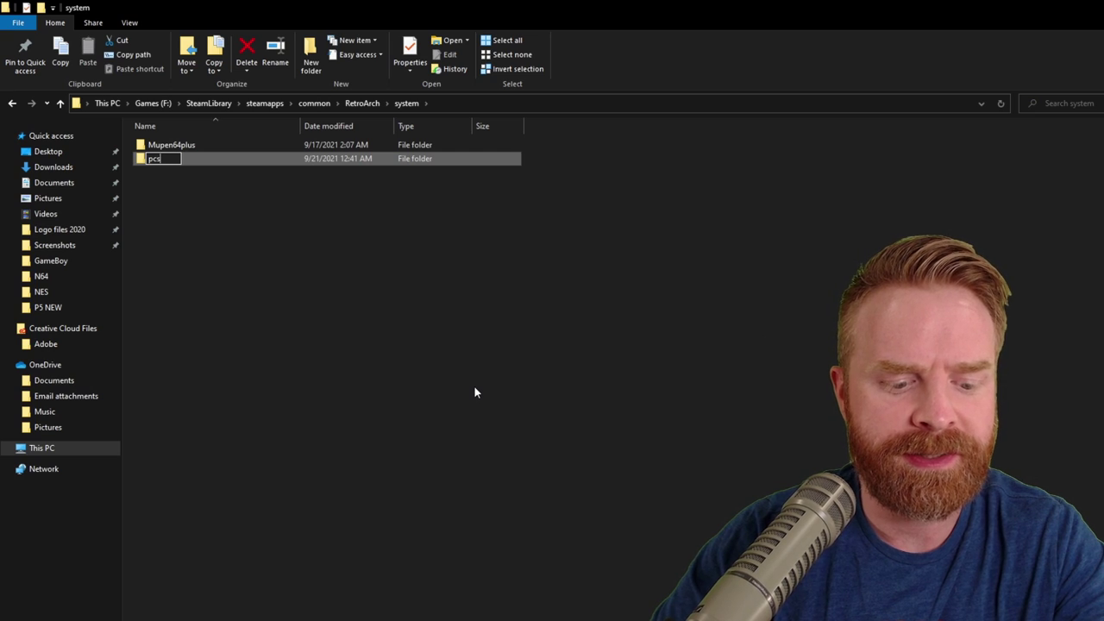
{"action": "type", "text": "pcsx2"}
{"action": "key", "text": "Return"}
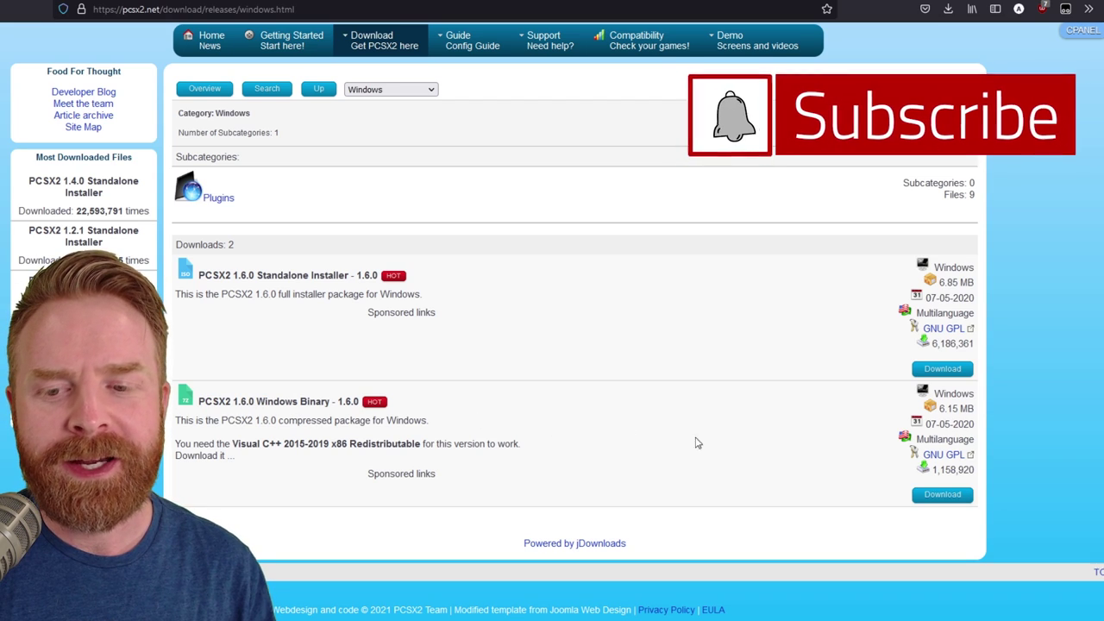
Download the PCSX2 1.6.0 Windows Binary and copy the contents of its PCSX2 1.6.0 folder into the pcsx2 folder
{"action": "left_click", "coordinate": [942, 495]}
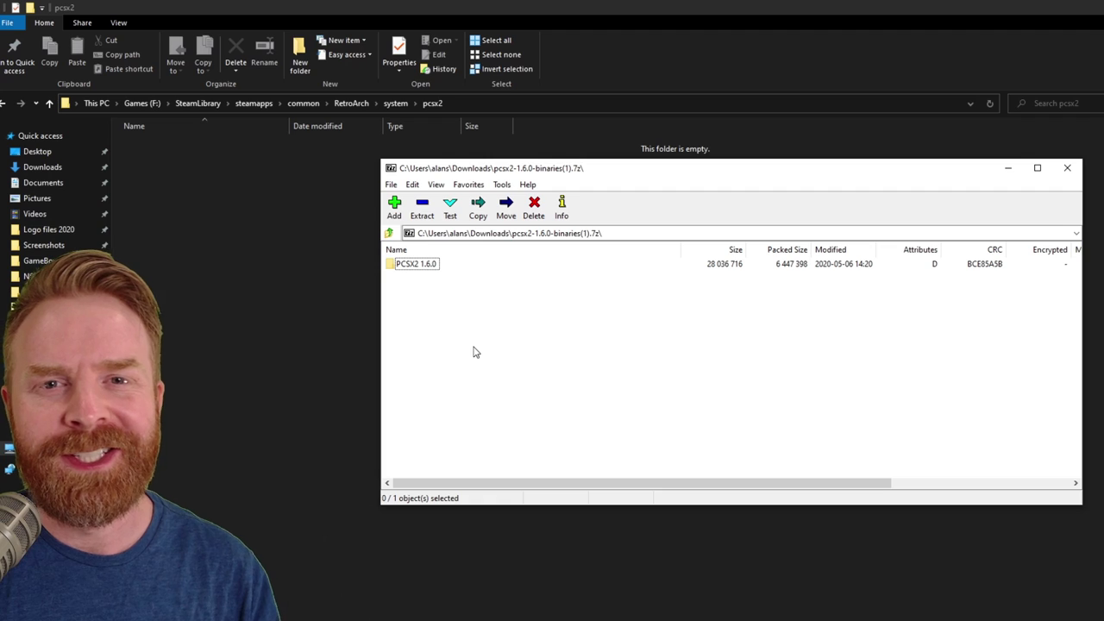
{"action": "left_click", "coordinate": [435, 272]}
{"action": "double_click", "coordinate": [435, 272]}
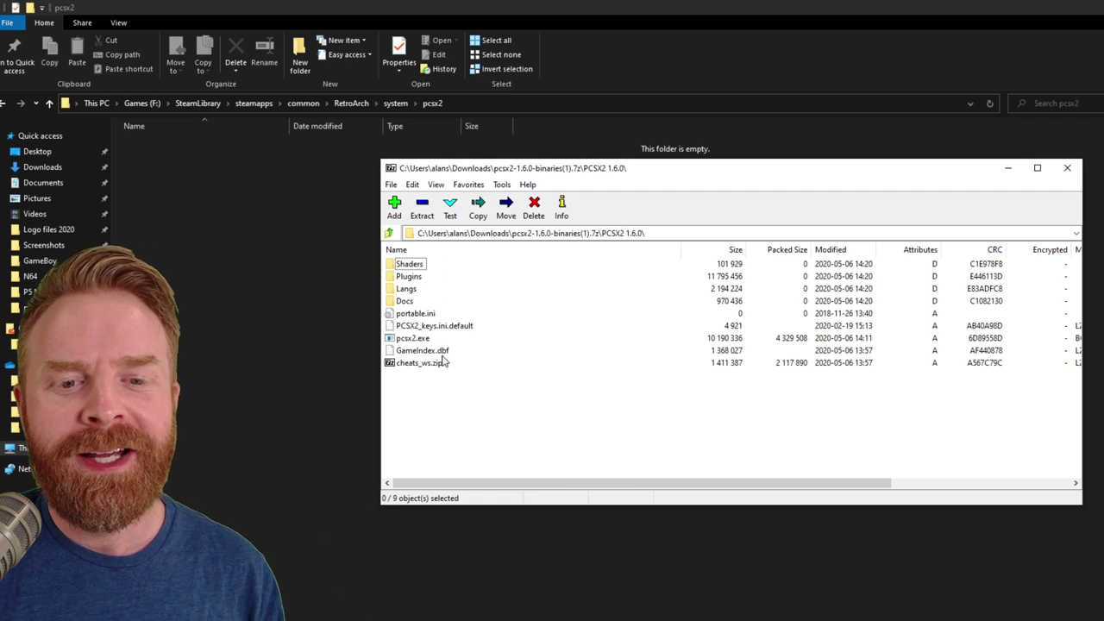
{"action": "left_click_drag", "start_coordinate": [446, 385], "coordinate": [253, 187]}
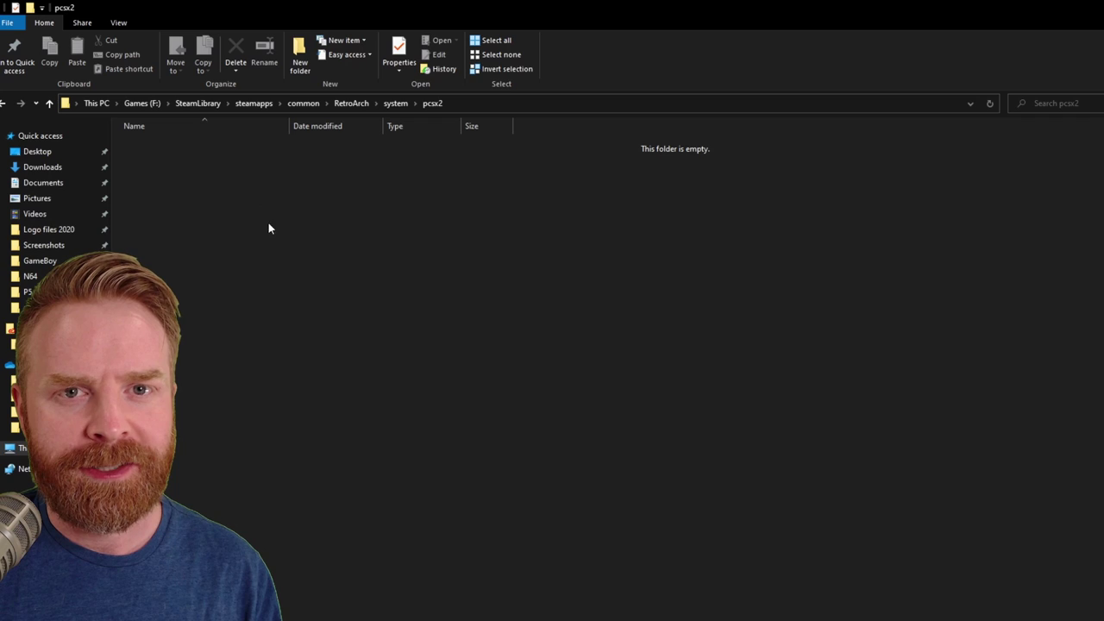
Launch the pcsx2 application from the pcsx2 folder and advance its first-time configuration to BIOS selection, keeping the default language and plugins
{"action": "double_click", "coordinate": [193, 228]}
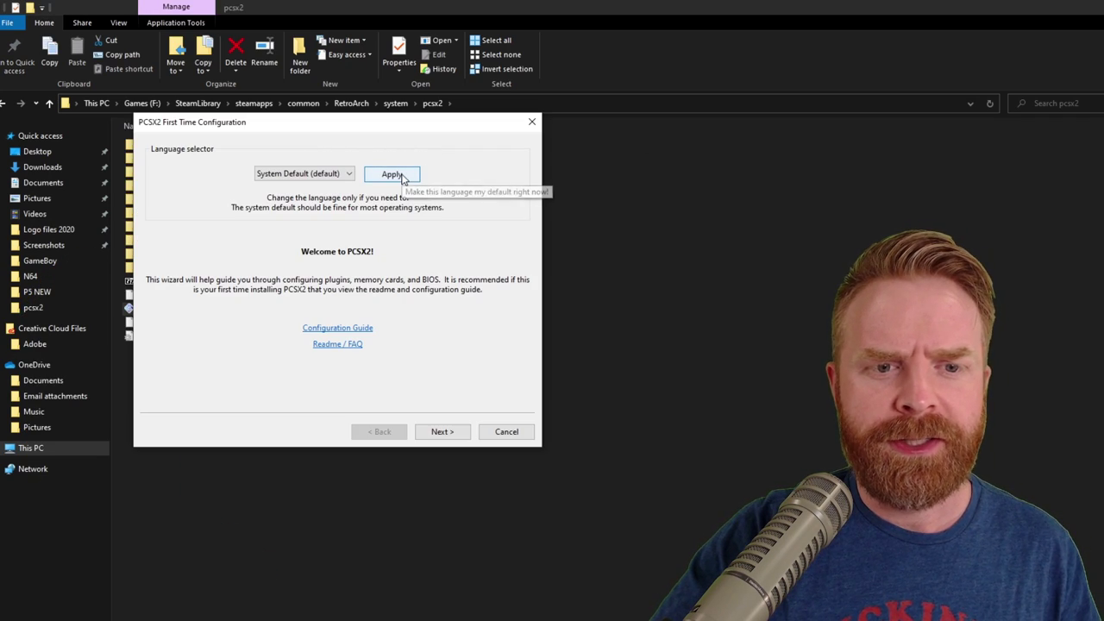
{"action": "left_click", "coordinate": [444, 432]}
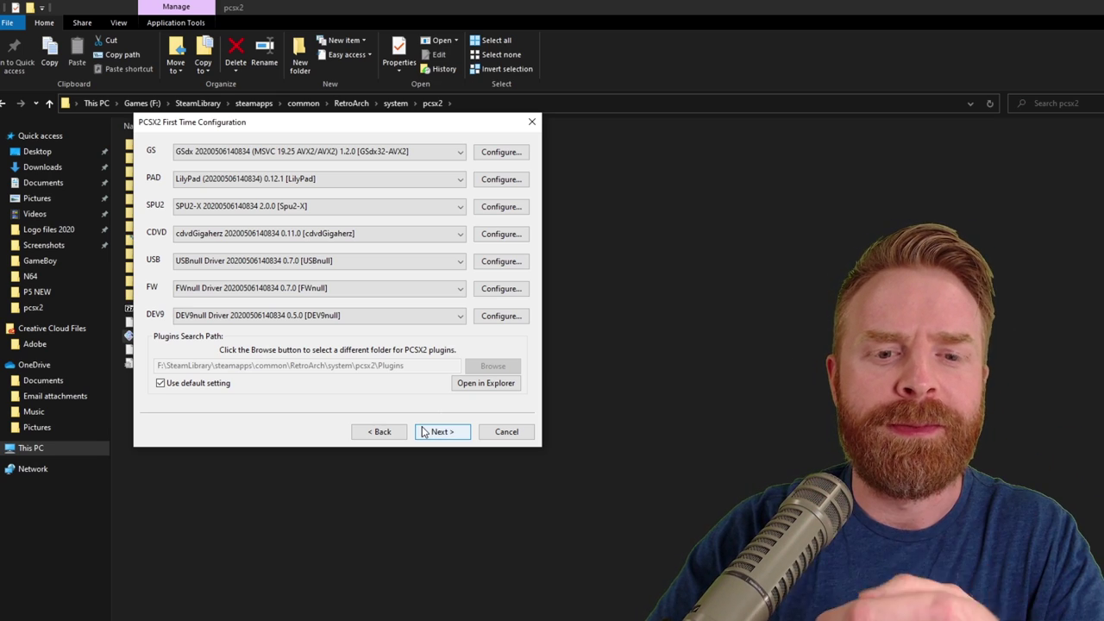
{"action": "left_click", "coordinate": [437, 431]}
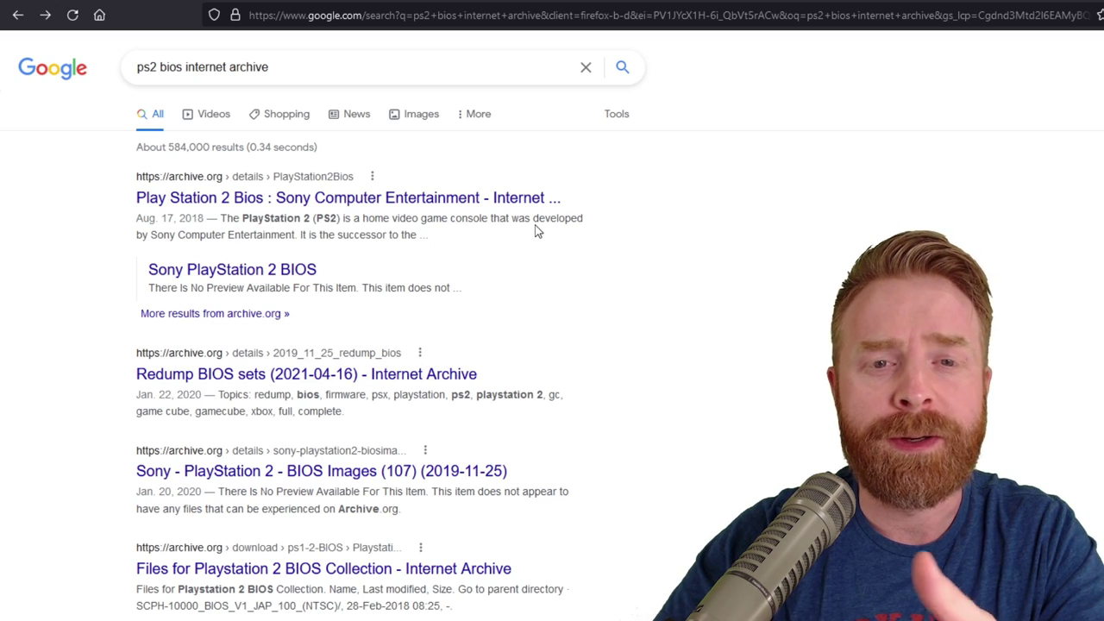
In the web browser, open the Internet Archive's Play Station 2 Bios page from the search results and examine its description and download options
{"action": "left_click", "coordinate": [522, 202]}
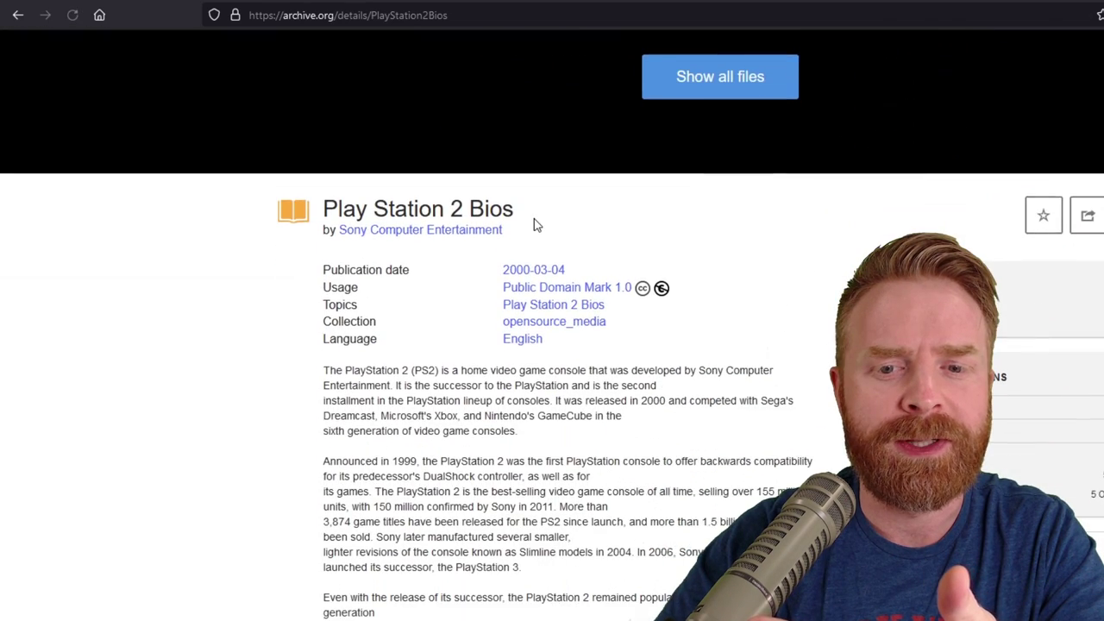
{"action": "scroll", "coordinate": [519, 228], "scroll_direction": "down", "scroll_amount": 3}
{"action": "scroll", "coordinate": [509, 237], "scroll_direction": "down", "scroll_amount": 2}
{"action": "scroll", "coordinate": [496, 345], "scroll_direction": "up", "scroll_amount": 3}
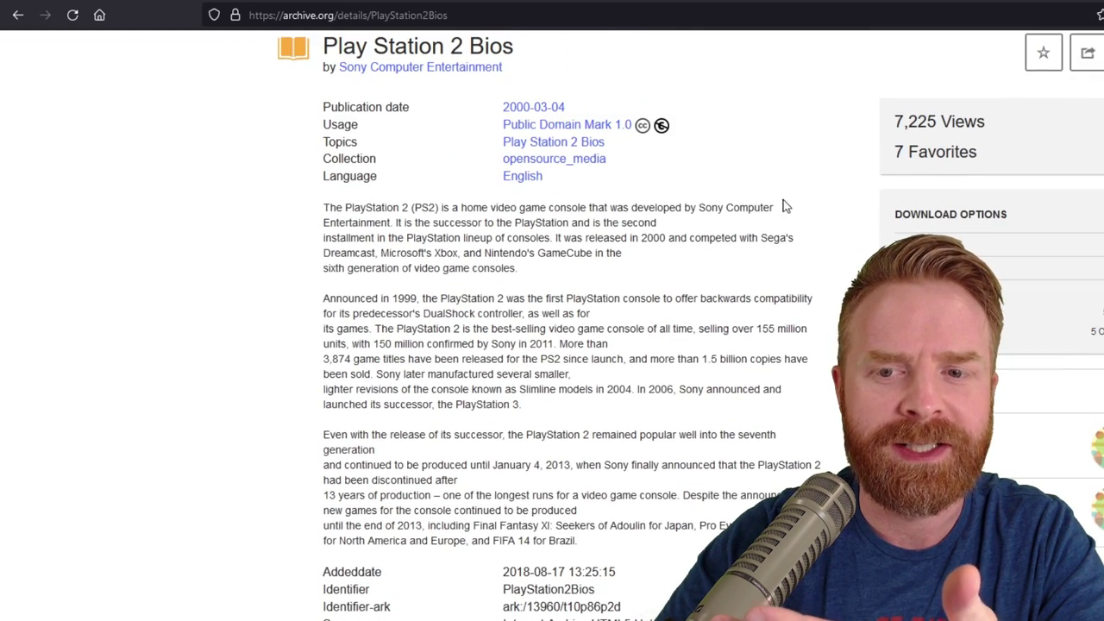
{"action": "scroll", "coordinate": [802, 198], "scroll_direction": "down", "scroll_amount": 1}
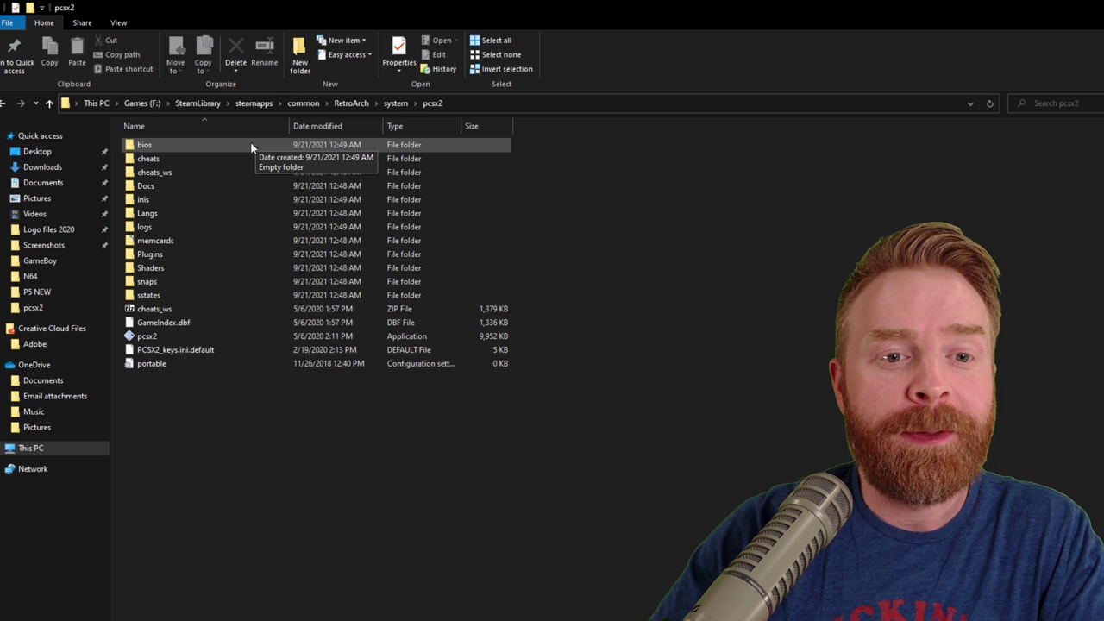
Put the SCPH-70012 file in the pcsx2 bios folder and finish the PCSX2 configuration with the USA v02.00(14/06/2004) Console BIOS
{"action": "double_click", "coordinate": [252, 146]}
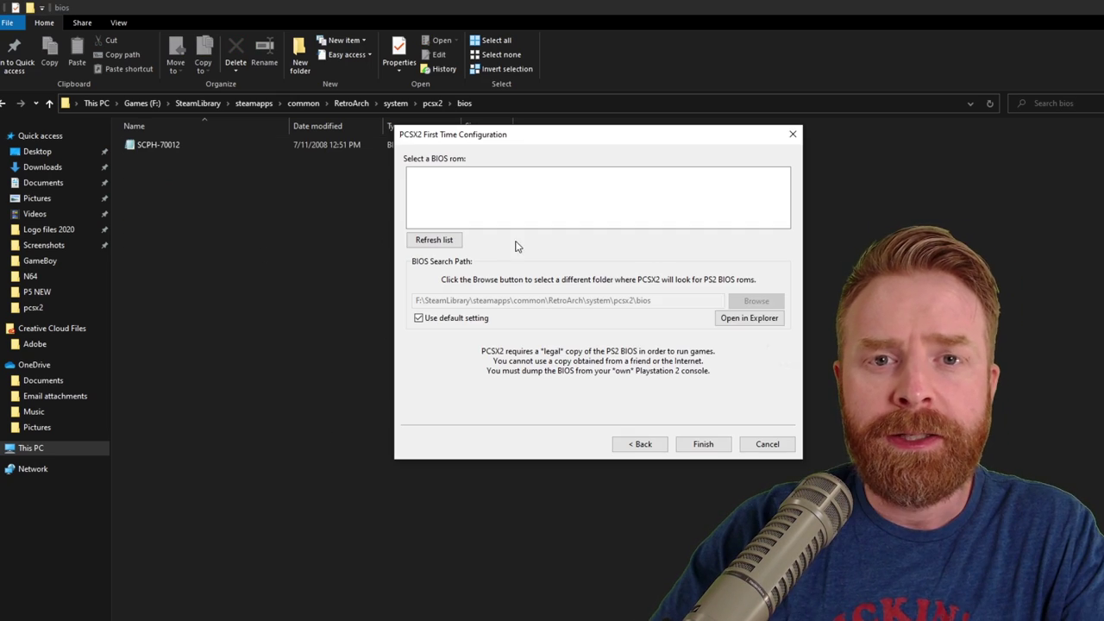
{"action": "left_click", "coordinate": [433, 241]}
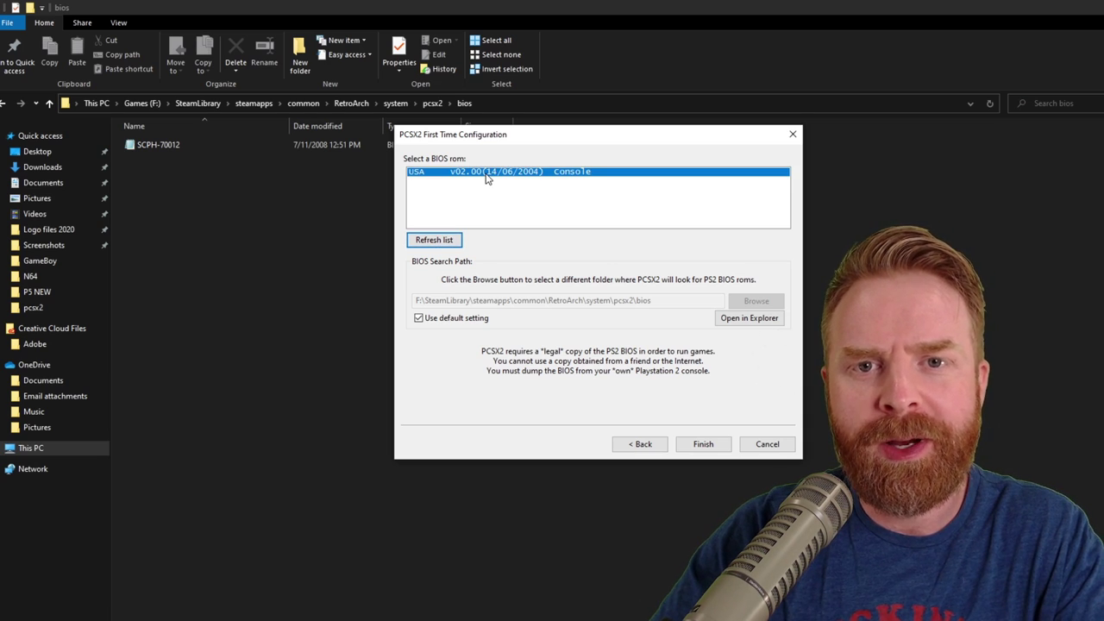
{"action": "left_click", "coordinate": [703, 445]}
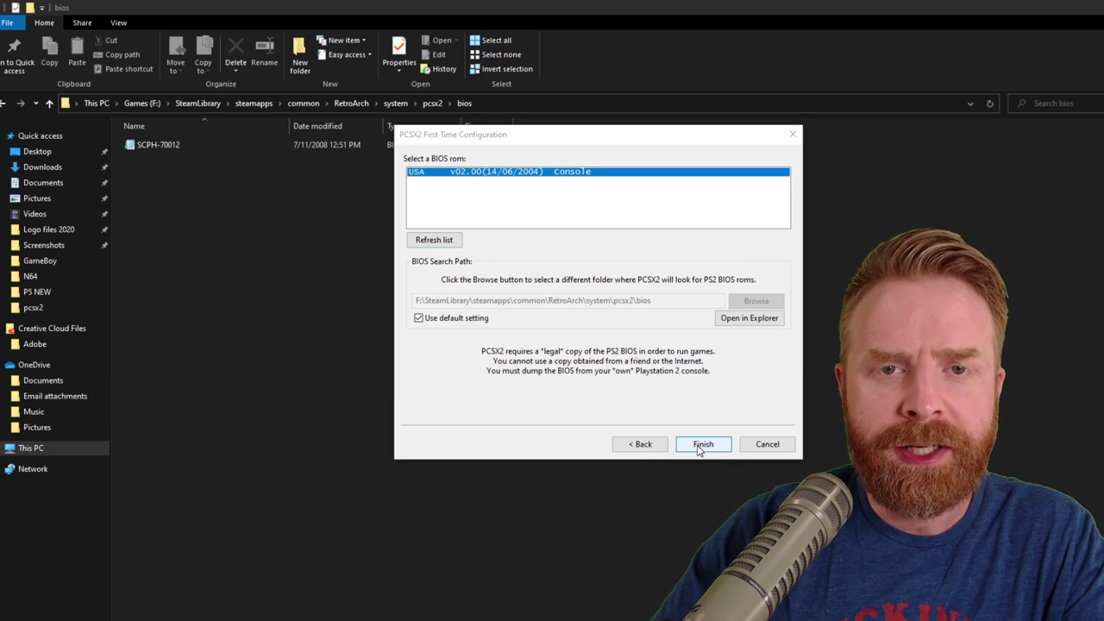
{"action": "left_click", "coordinate": [699, 446]}
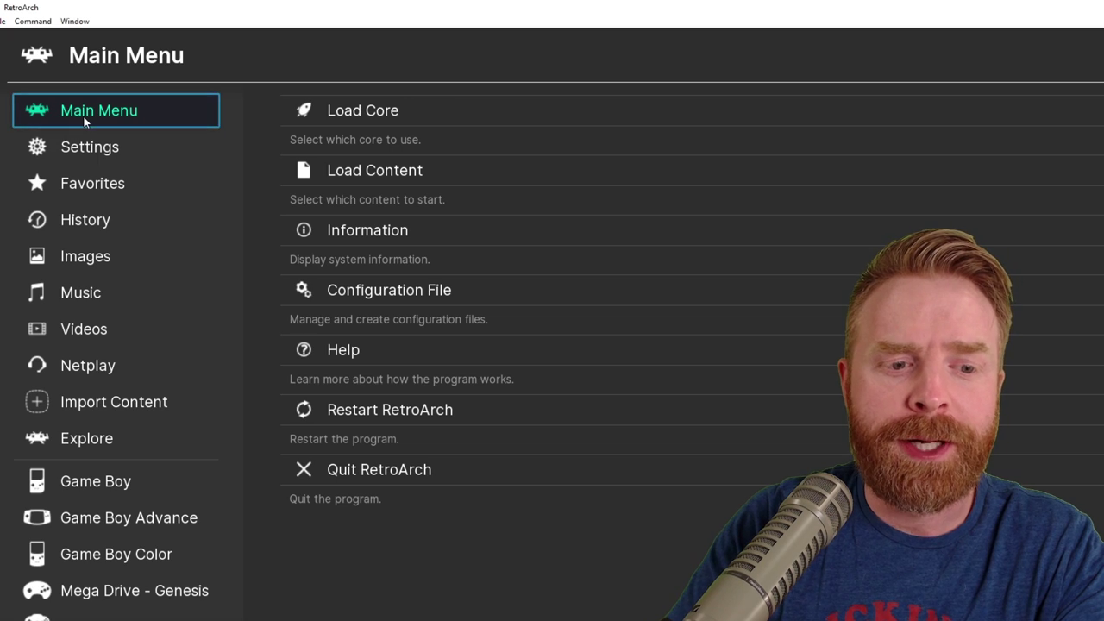
In RetroArch, associate Street Fighter EX3 (USA) from the PlayStation 2 playlist with the Sony - PlayStation 2 (PCSX2) core again and run it
{"action": "key", "text": "Up"}
{"action": "key", "text": "Up"}
{"action": "key", "text": "Up"}
{"action": "key", "text": "Up"}
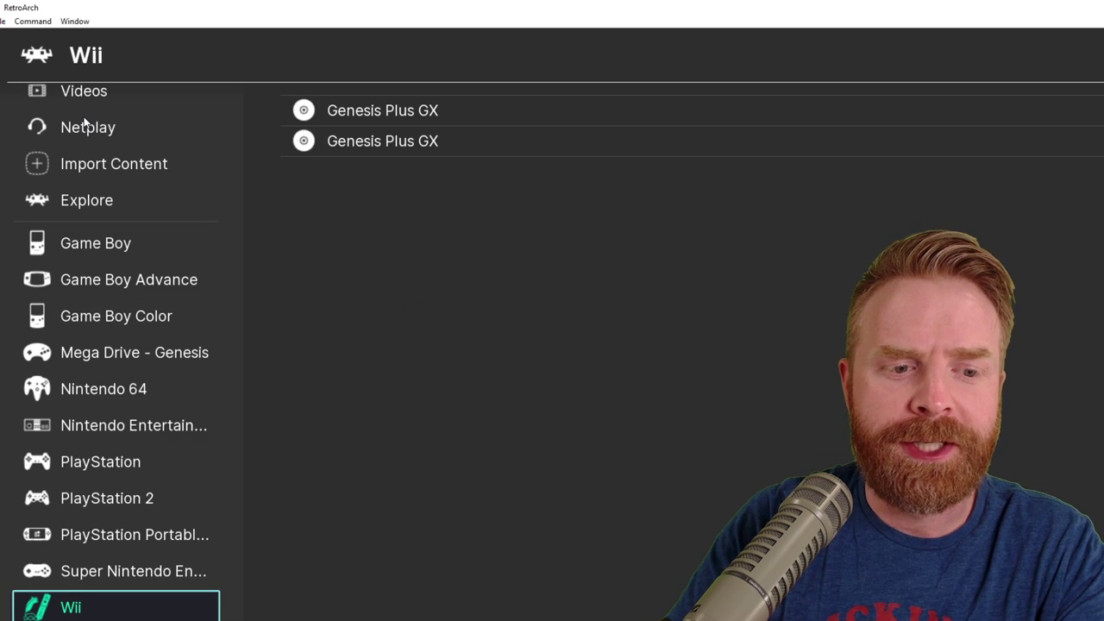
{"action": "key", "text": "Right"}
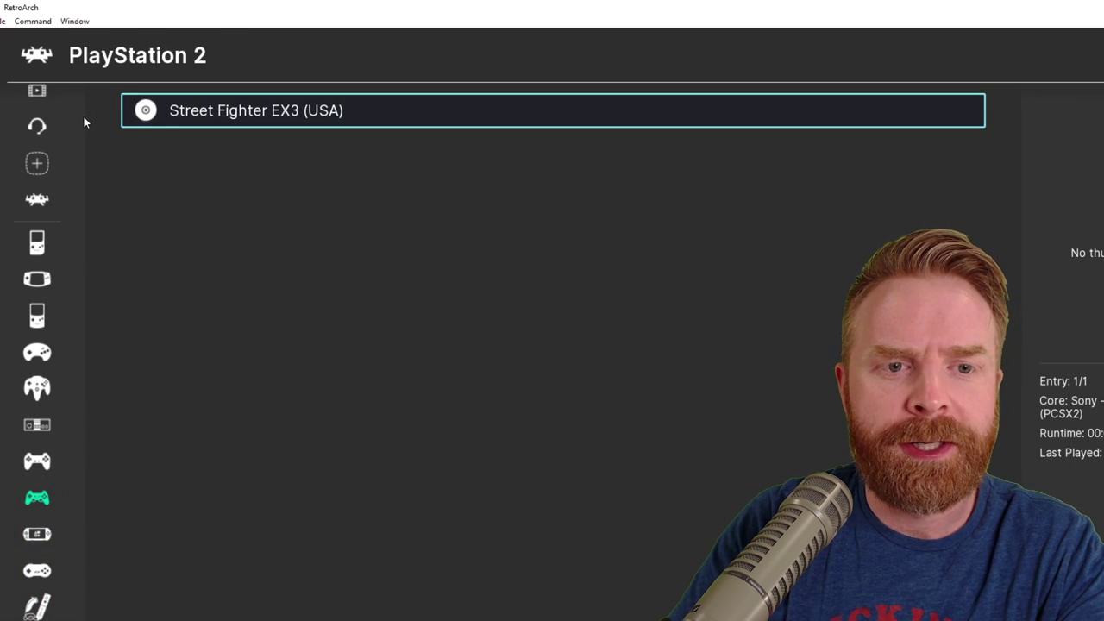
{"action": "key", "text": "Return"}
{"action": "key", "text": "Down"}
{"action": "key", "text": "Down"}
{"action": "key", "text": "Down"}
{"action": "key", "text": "Down"}
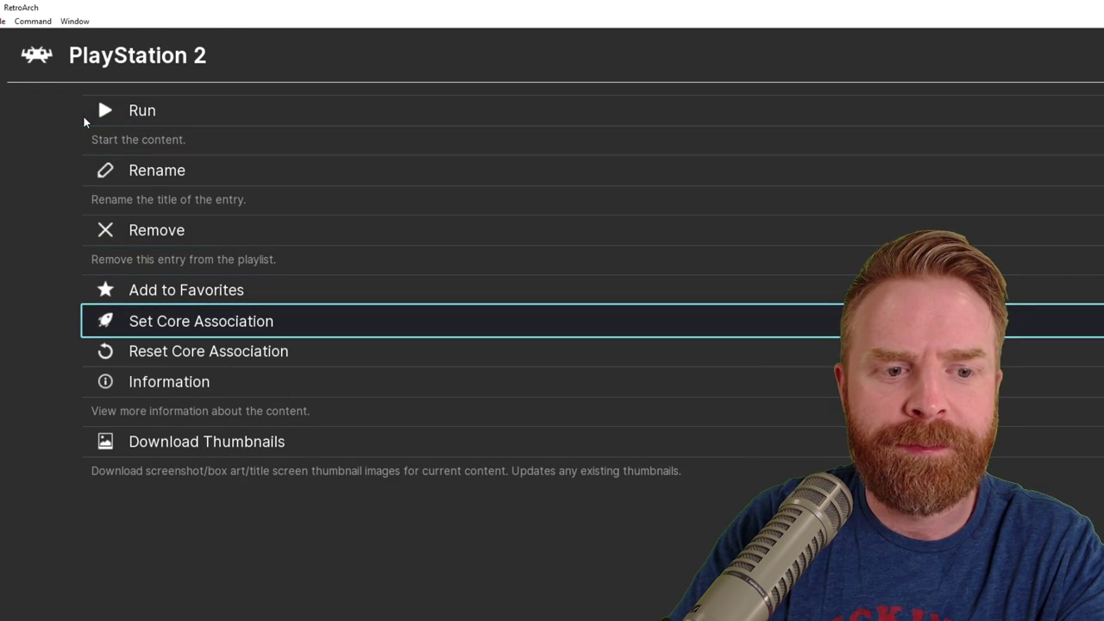
{"action": "key", "text": "Return"}
{"action": "key", "text": "Up"}
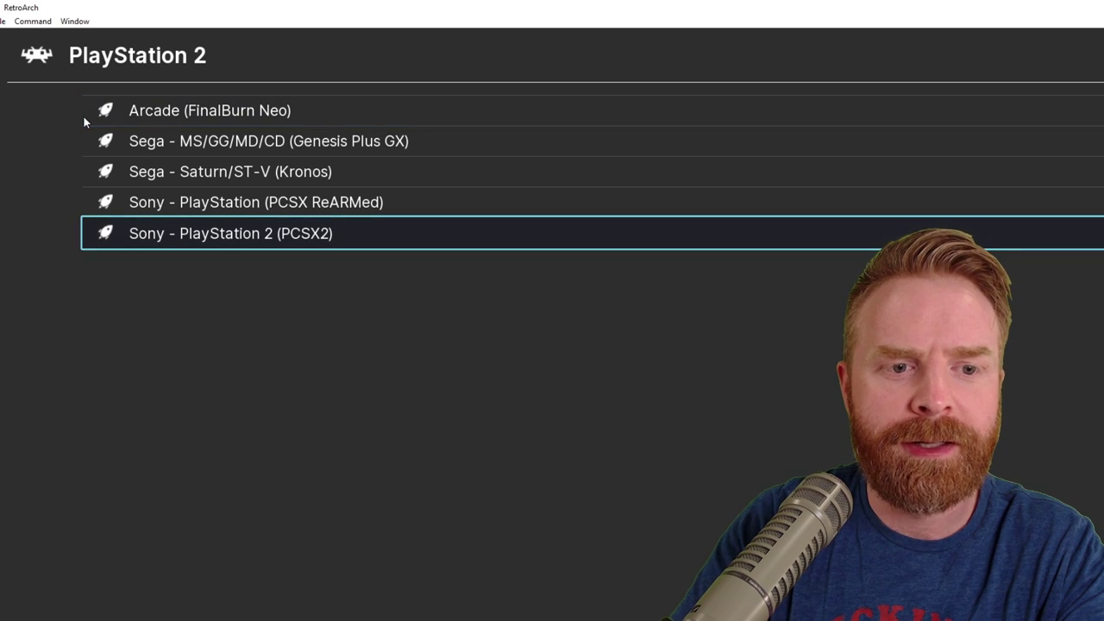
{"action": "key", "text": "Return"}
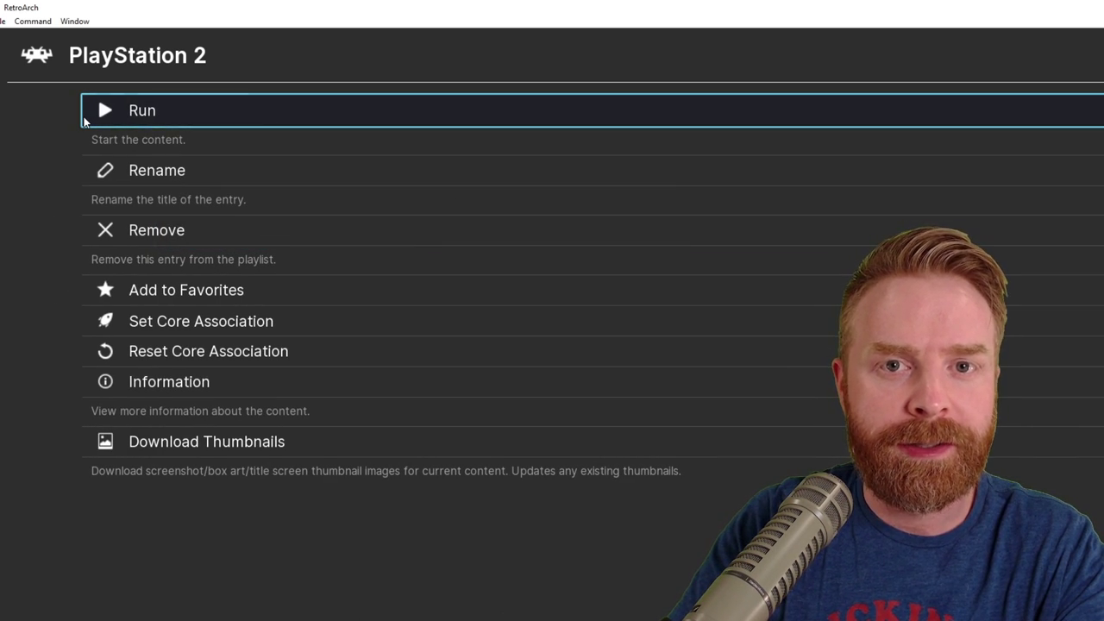
{"action": "key", "text": "Return"}
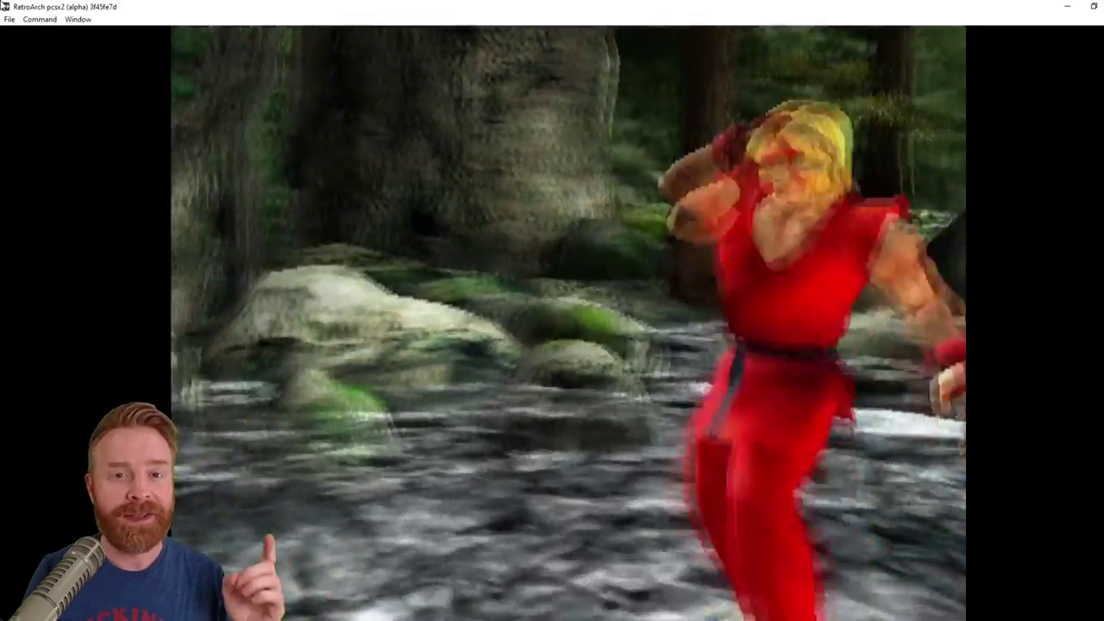